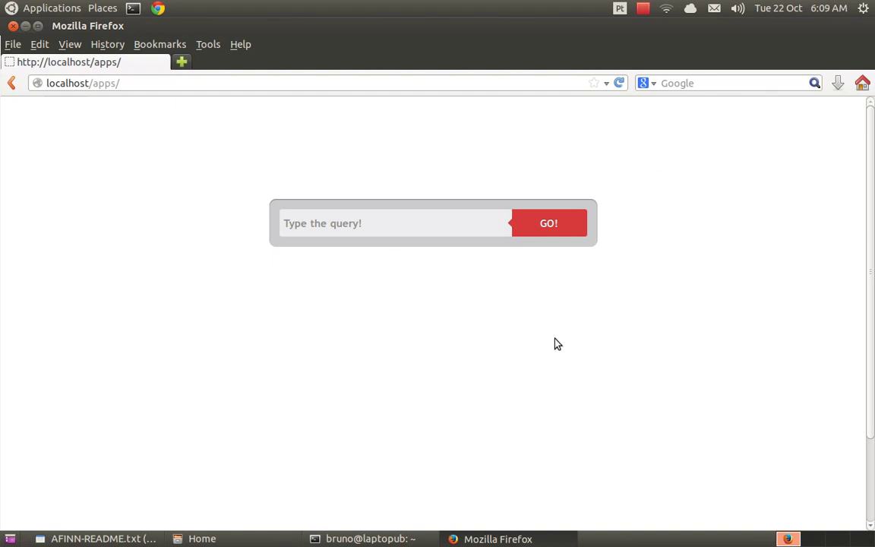
- Switch to gedit and read the description of the word list and its author credit in AFINN-README.txt
click(133, 538)
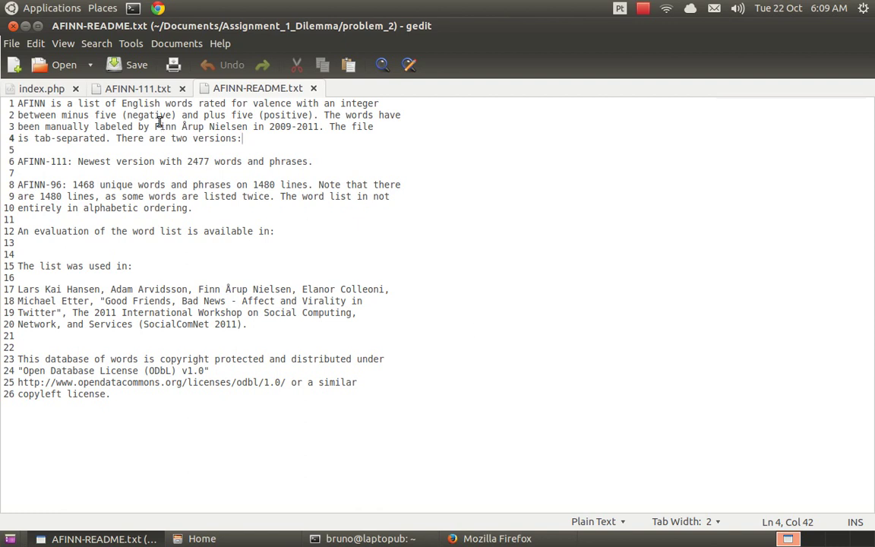
drag(121, 103, 179, 127)
click(198, 127)
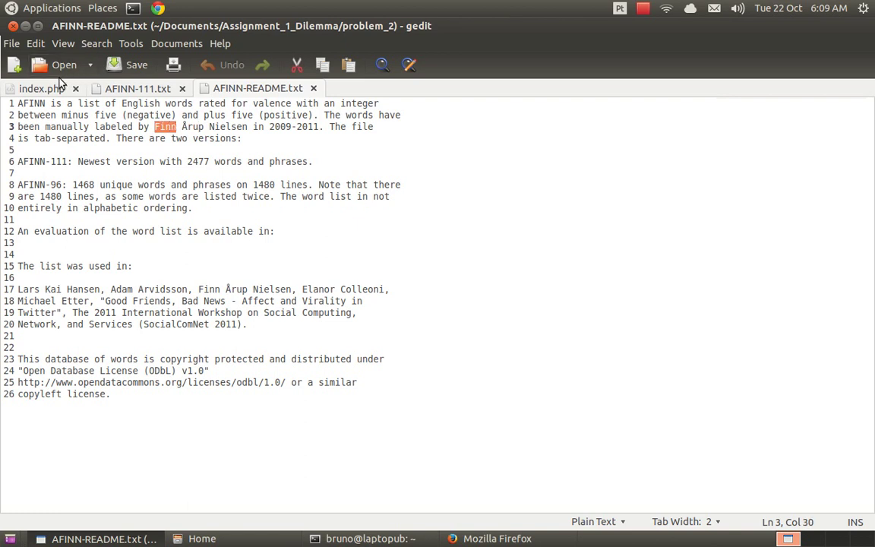
- Examine the rated words in AFINN-111.txt and the tweet-scoring code in index.php
click(106, 88)
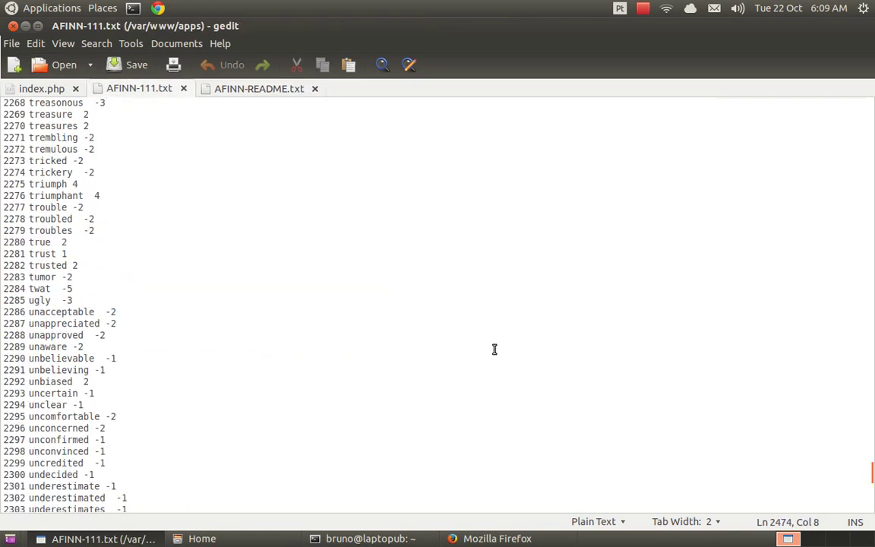
scroll(495, 349, up, 14)
scroll(289, 218, up, 20)
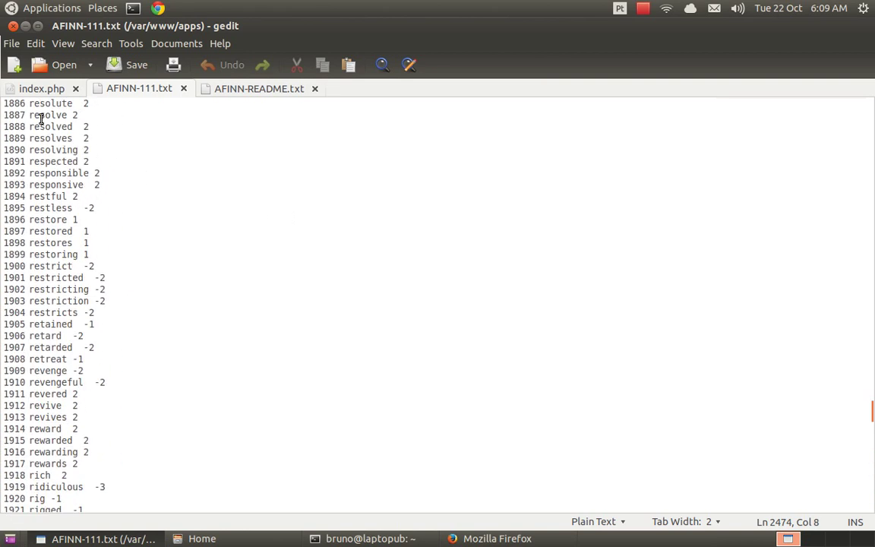
drag(28, 104, 105, 212)
click(191, 258)
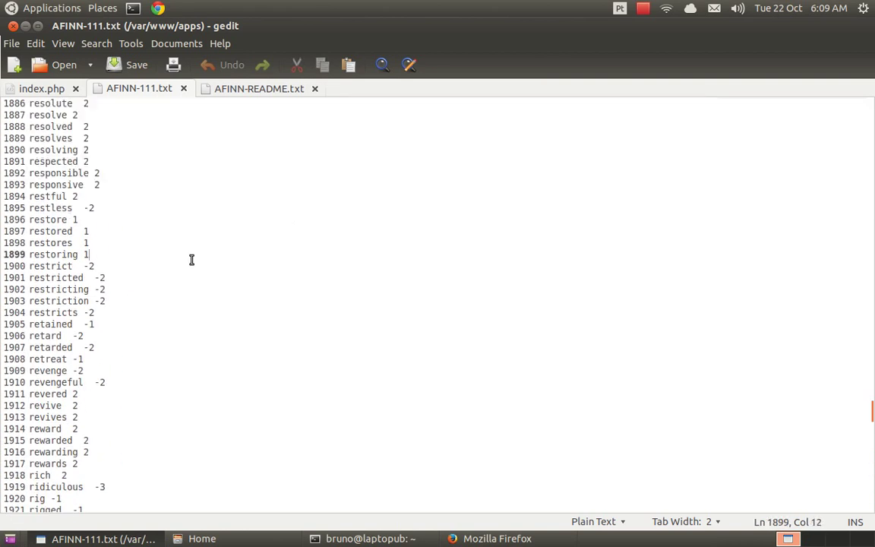
click(50, 91)
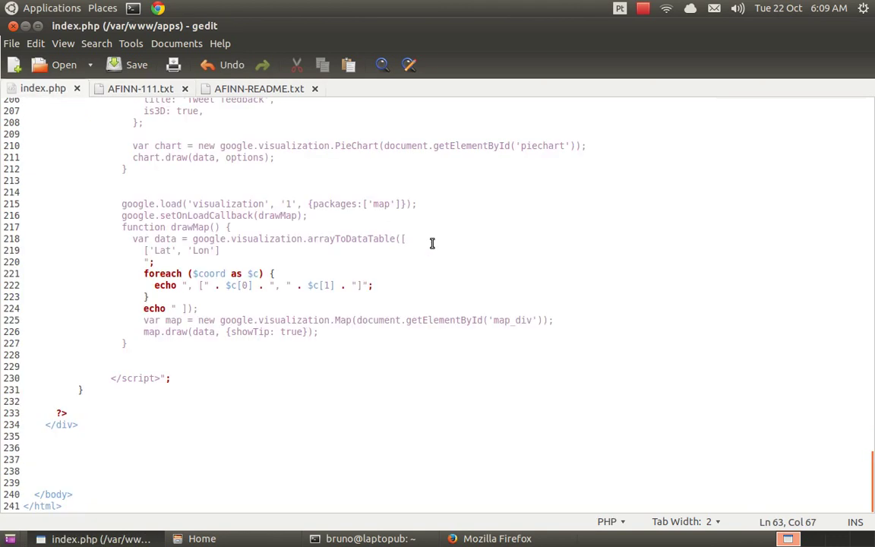
scroll(736, 353, up, 8)
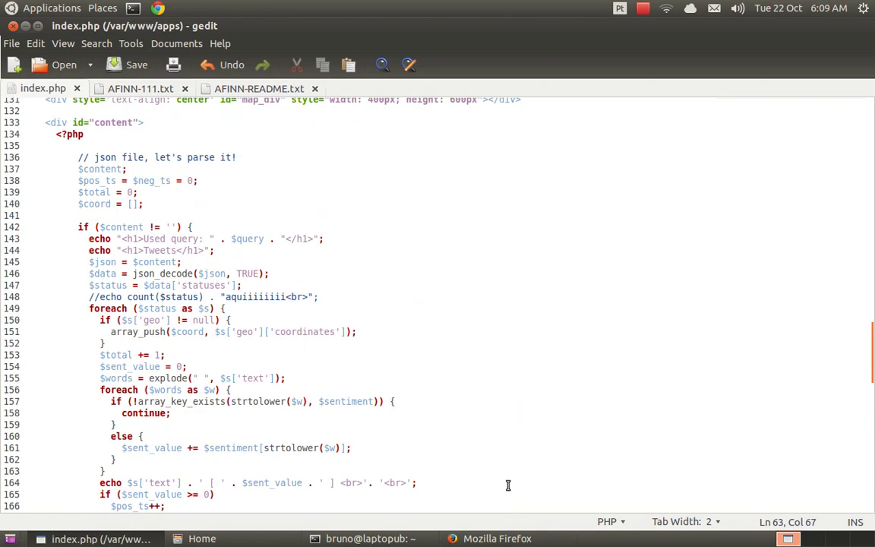
- Switch to Firefox and run the query "apple ios7" in the tweet analysis page
key(alt+Tab)
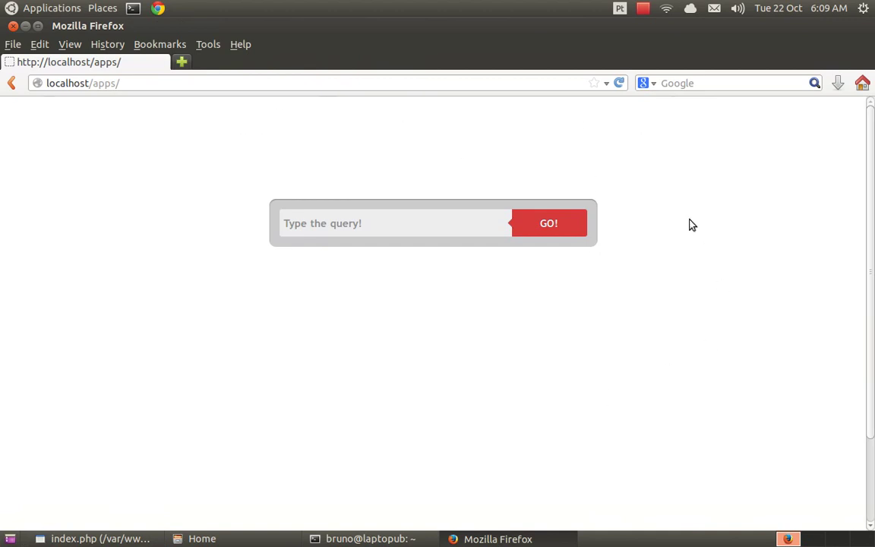
click(372, 223)
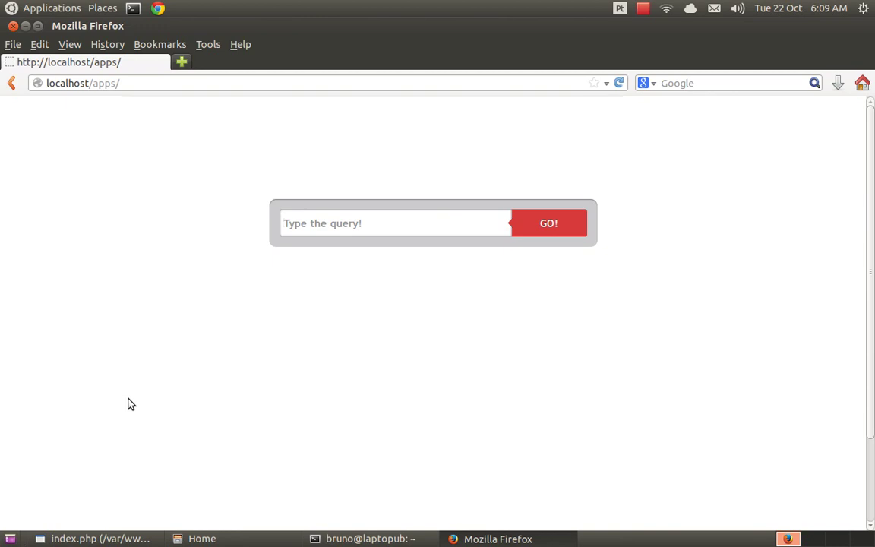
text(apple ios7)
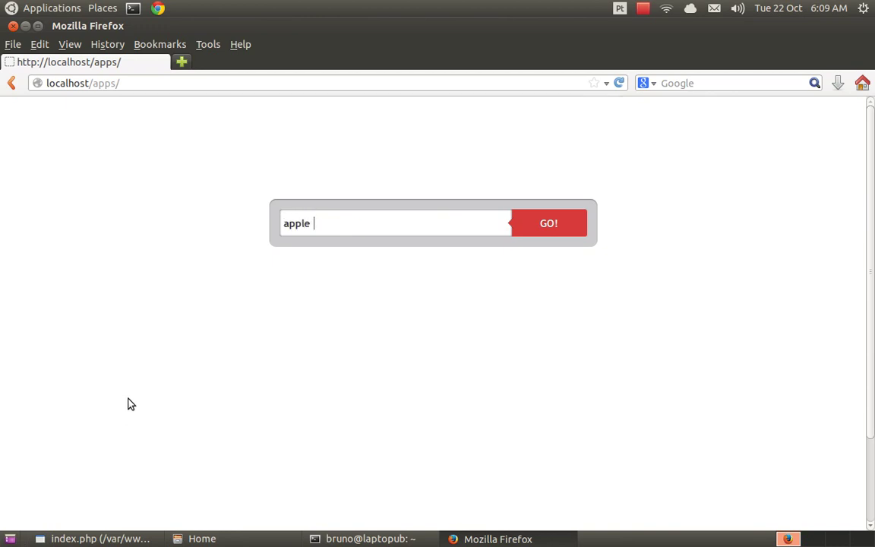
key(Return)
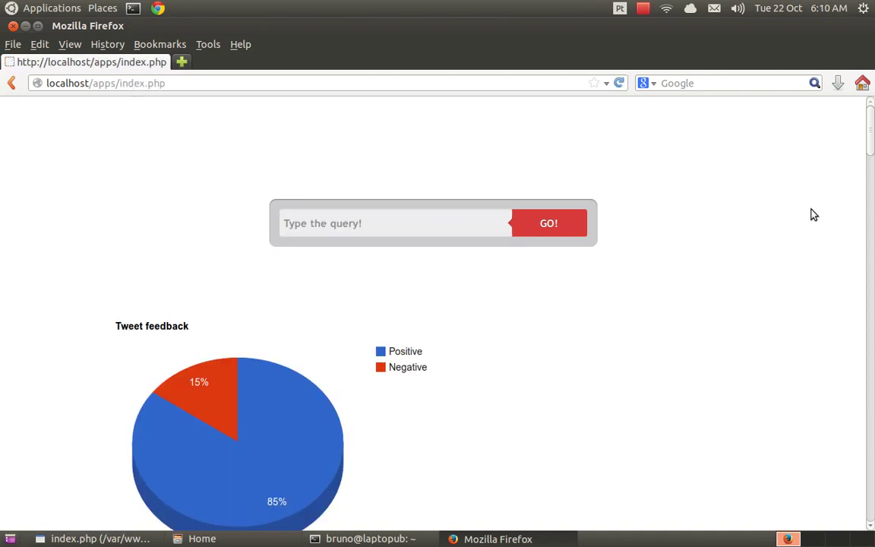
- Examine the positive and negative shares in the Tweet feedback pie chart
scroll(813, 215, down, 1)
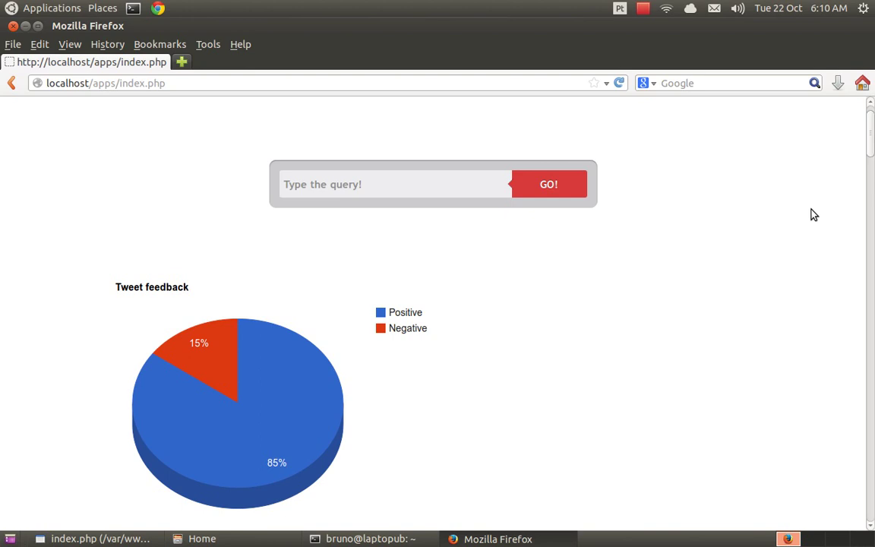
scroll(813, 215, down, 2)
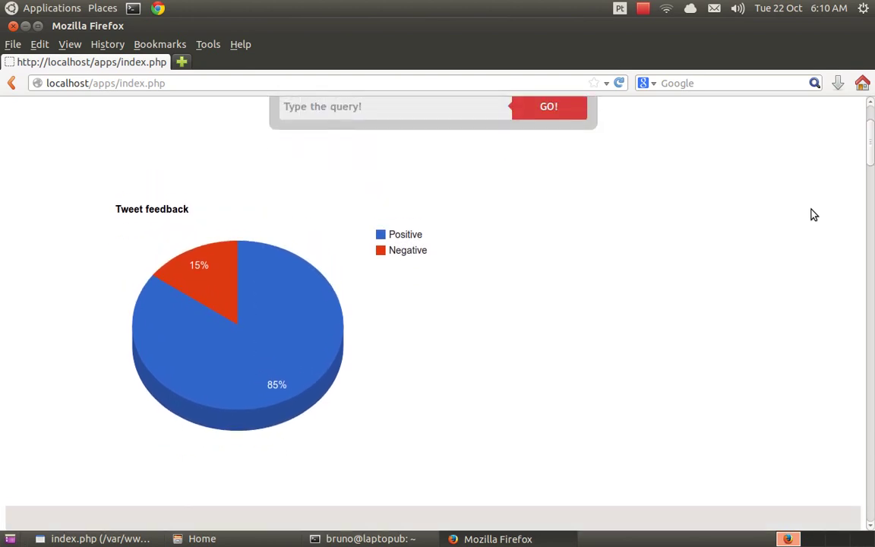
scroll(654, 239, down, 1)
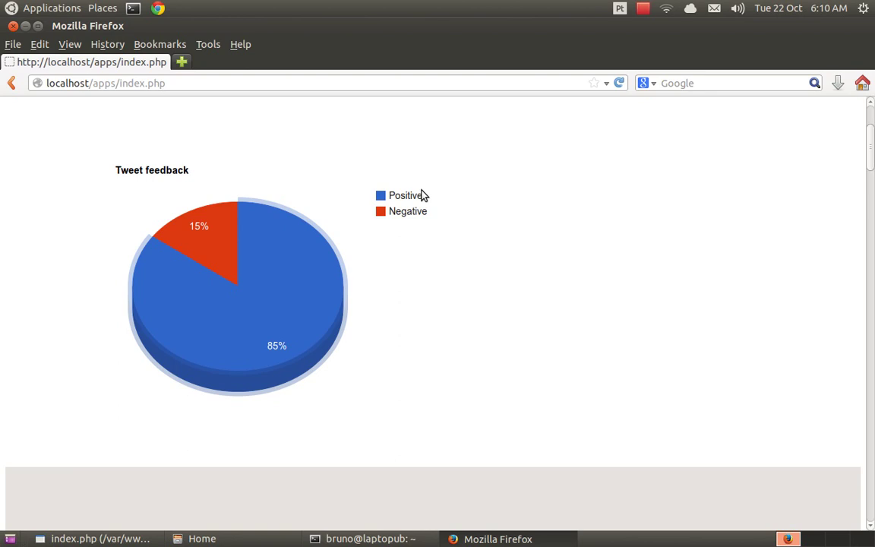
mouse_move(303, 252)
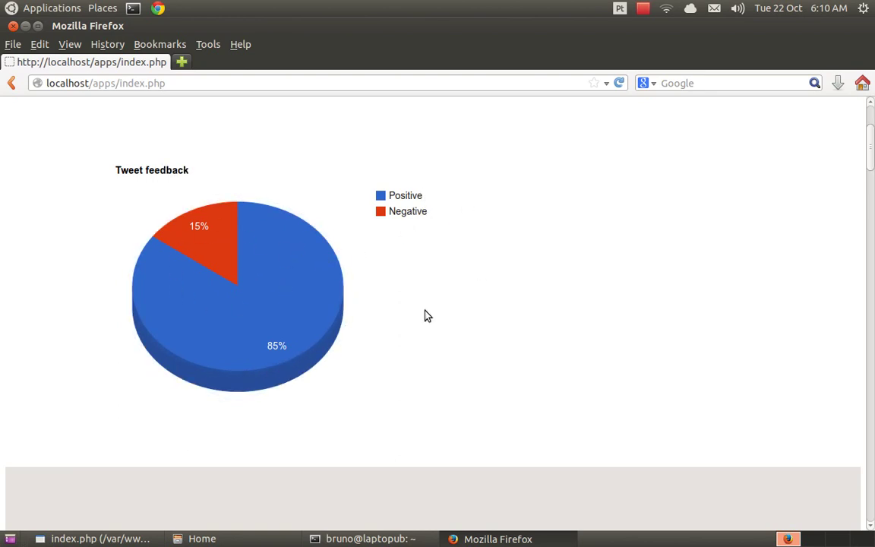
mouse_move(296, 315)
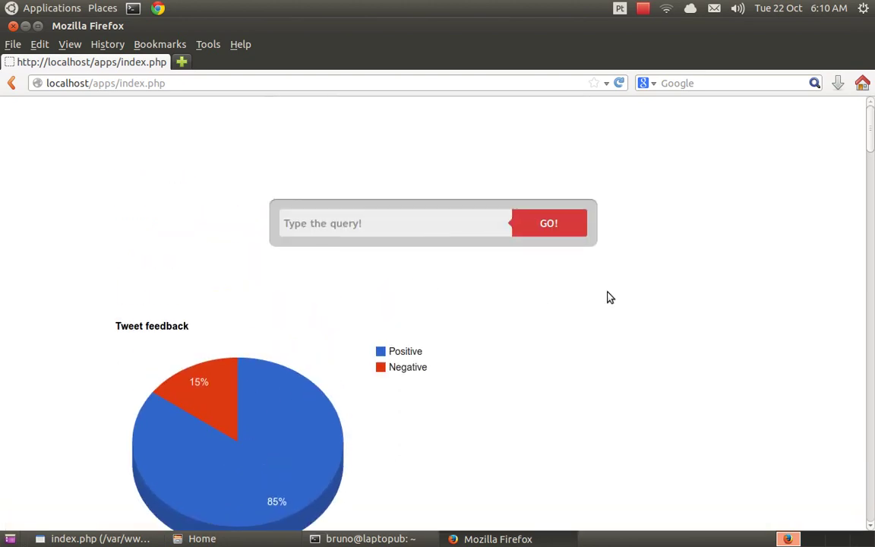
- Inspect the Used query heading below the map area, highlighting the "%02" between the two search words
scroll(725, 287, down, 9)
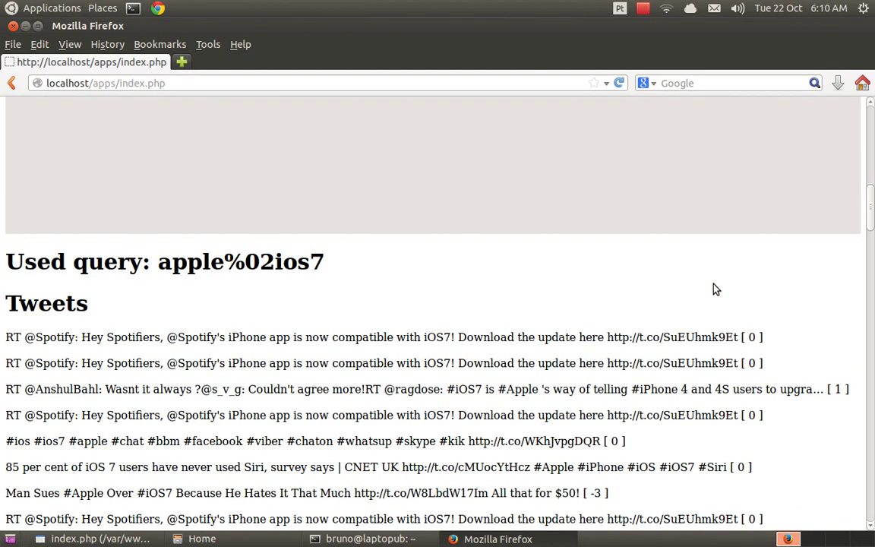
drag(159, 264, 270, 261)
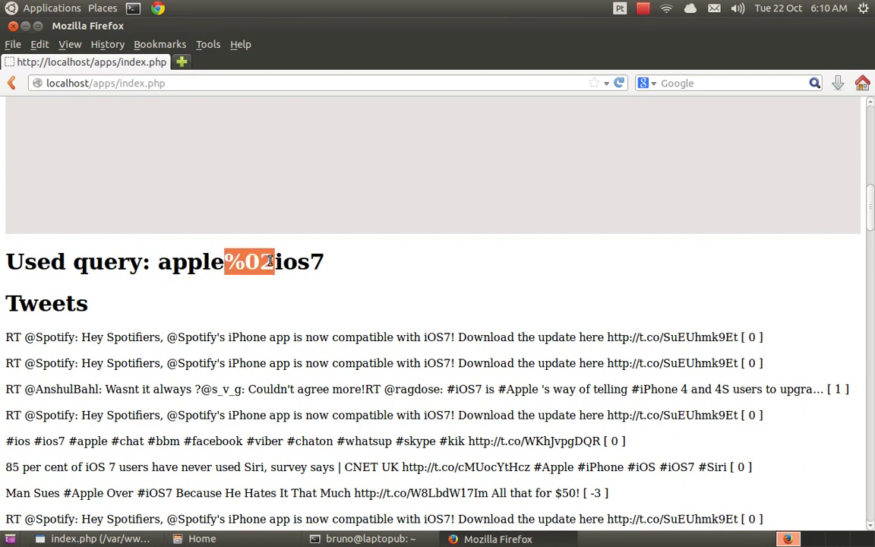
click(229, 287)
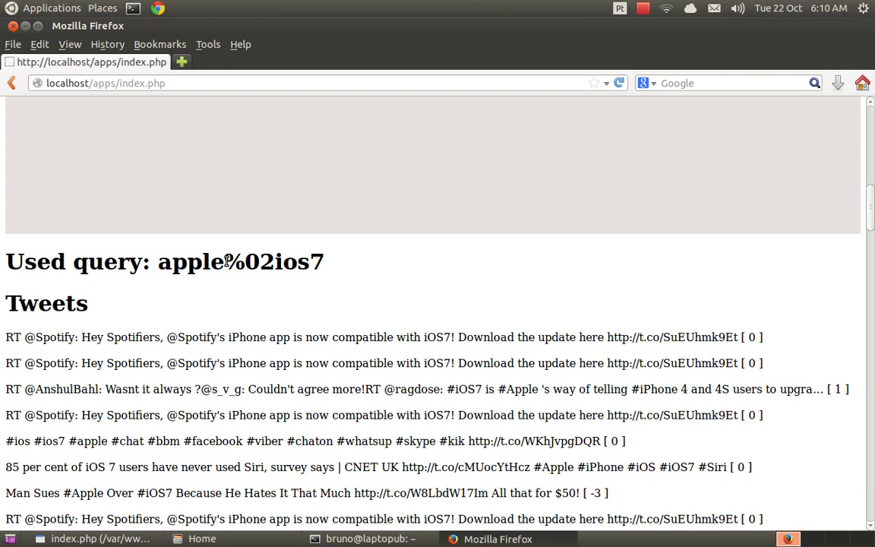
drag(226, 261, 269, 264)
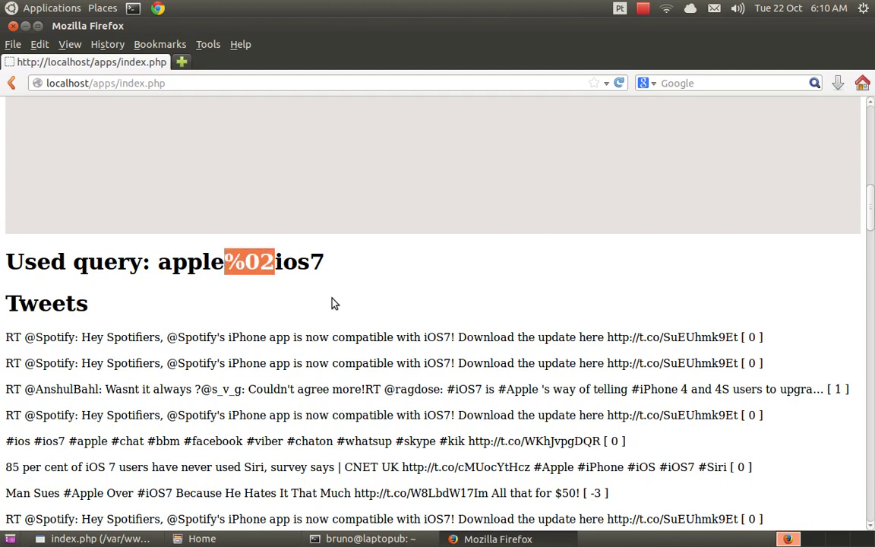
click(288, 281)
drag(228, 263, 267, 259)
- Read through the Tweets list and check the bracketed sentiment score after each tweet
drag(18, 304, 72, 307)
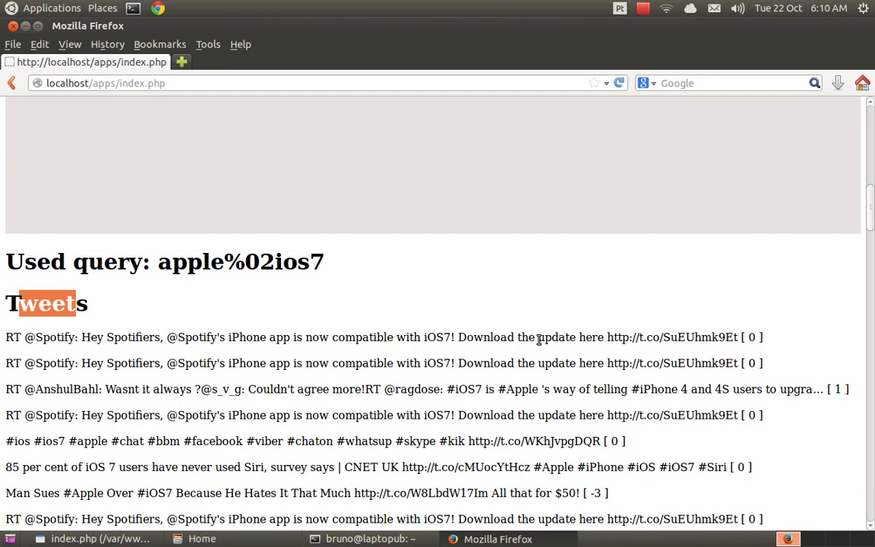
double_click(752, 336)
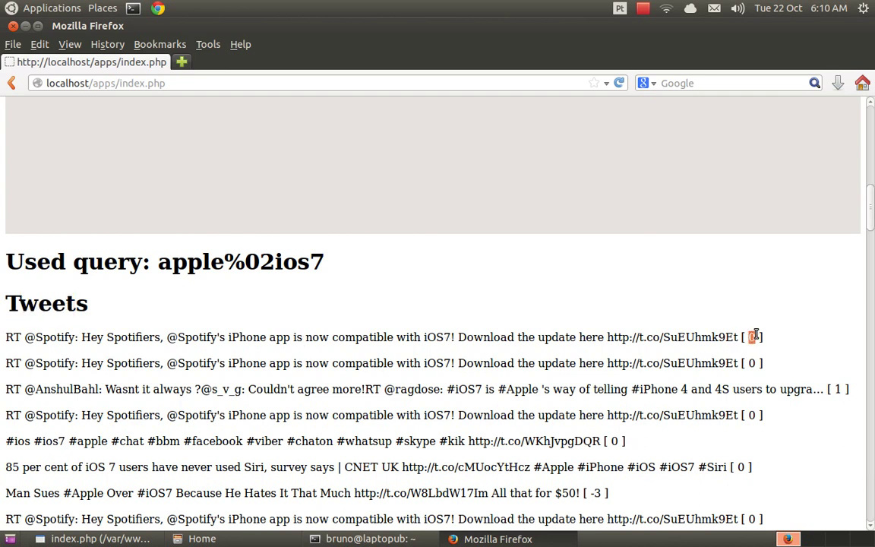
scroll(771, 314, down, 5)
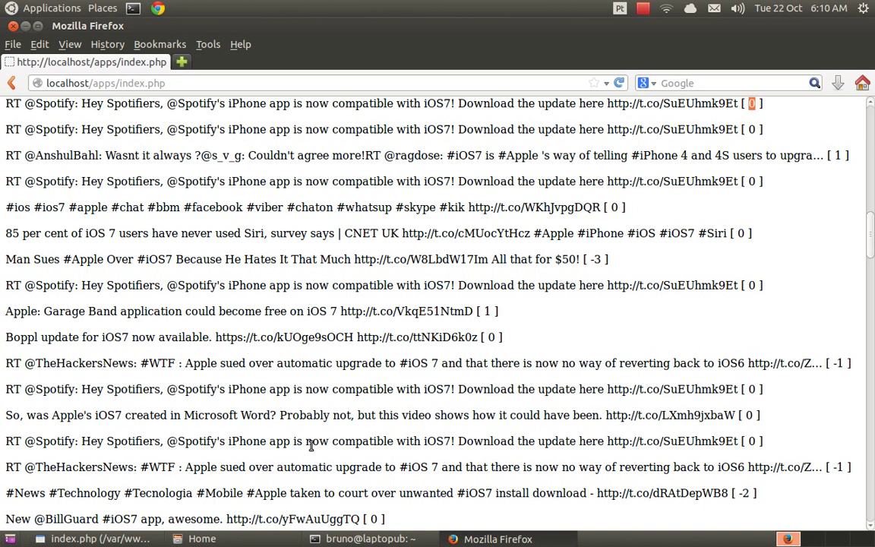
scroll(650, 366, down, 10)
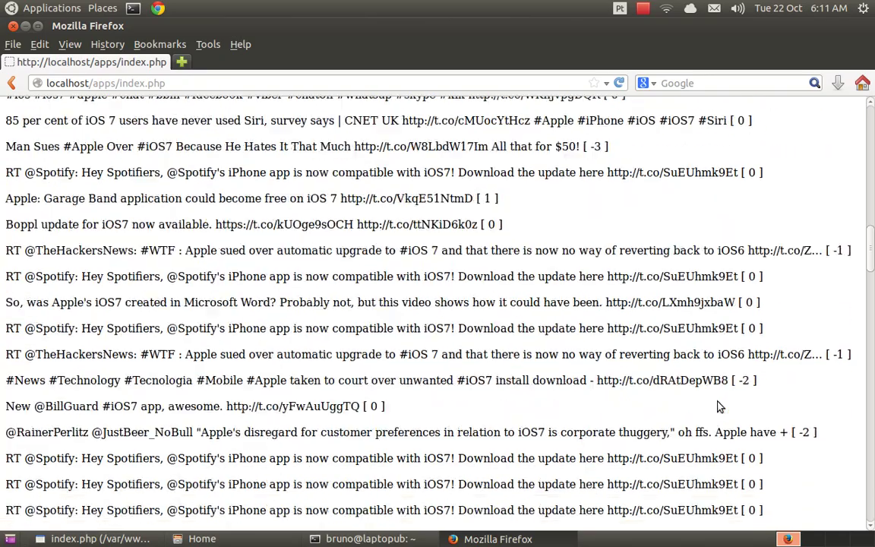
scroll(720, 408, down, 15)
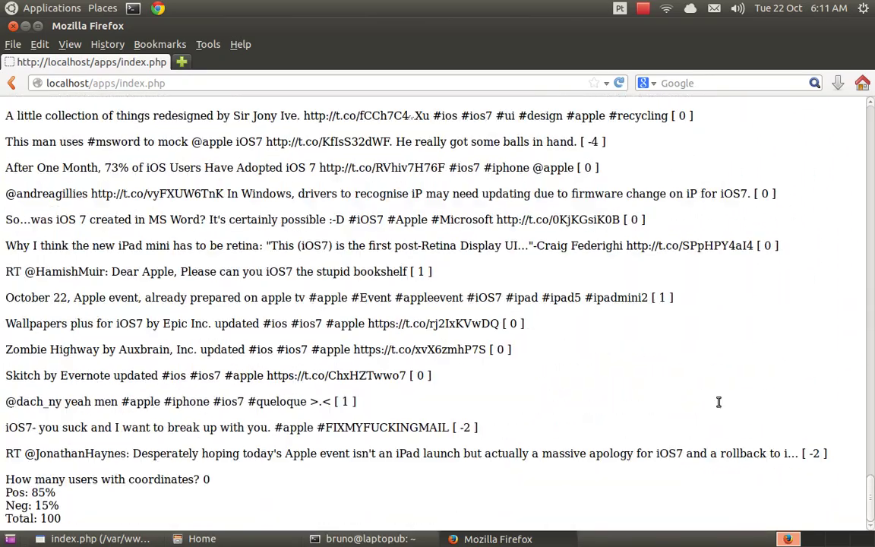
- Check the summary after the last tweet, covering users with coordinates, positive and negative percentages, and the total
scroll(721, 408, up, 3)
scroll(720, 408, down, 3)
drag(73, 520, 37, 516)
scroll(822, 256, up, 3)
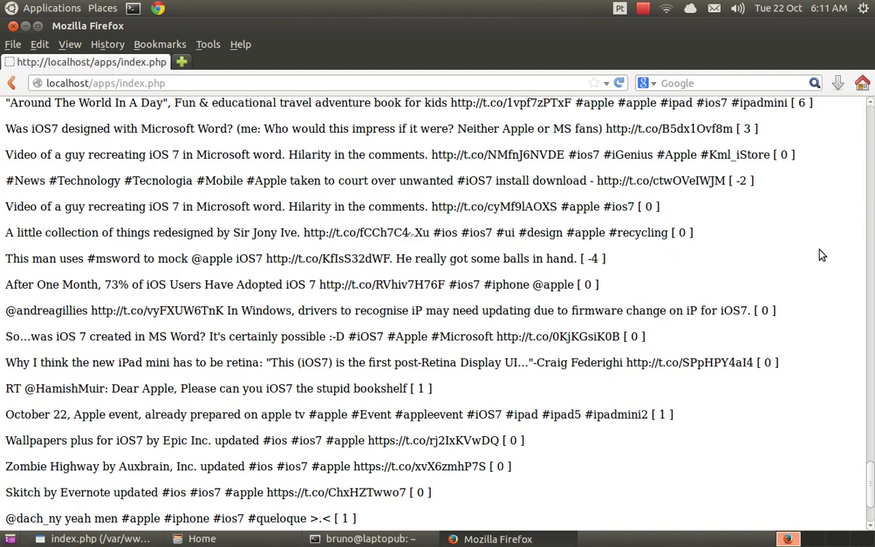
scroll(822, 255, down, 3)
- Review the first tweets' scores again, followed by the map area and the feedback chart
scroll(822, 255, up, 15)
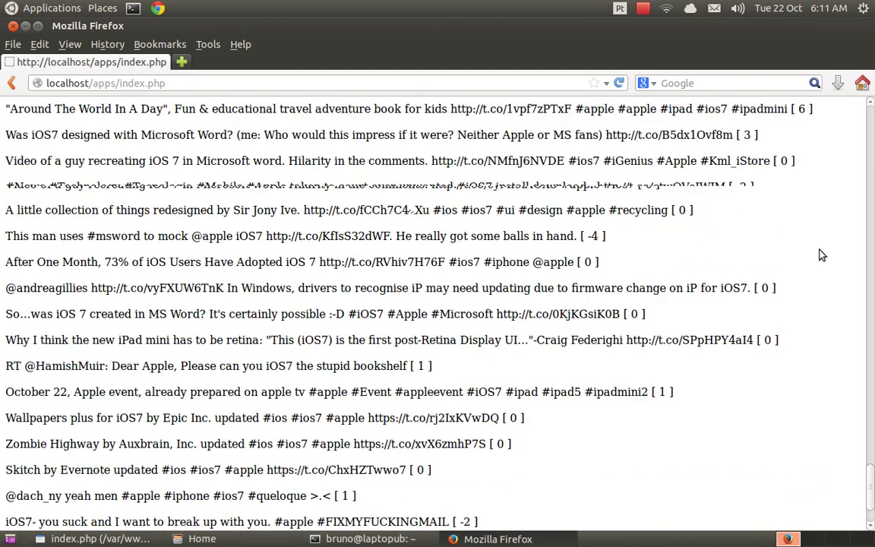
scroll(820, 255, up, 12)
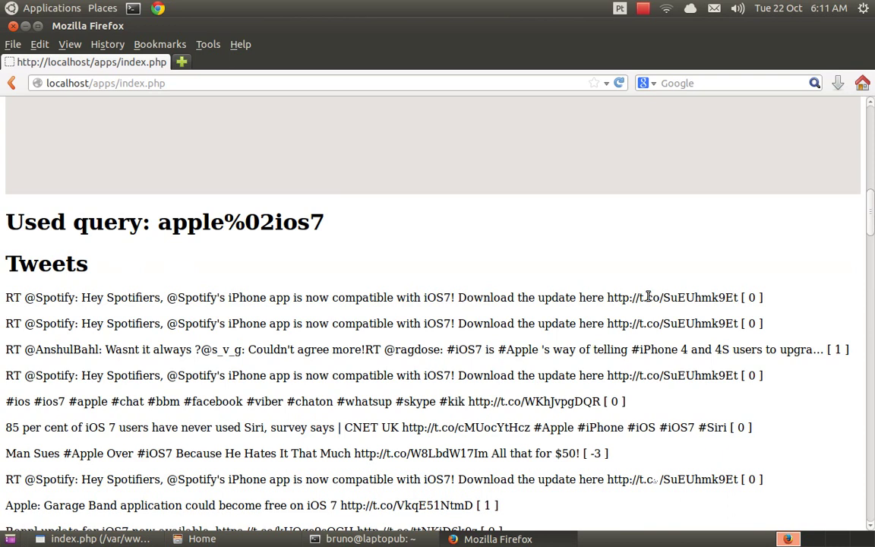
scroll(857, 304, down, 5)
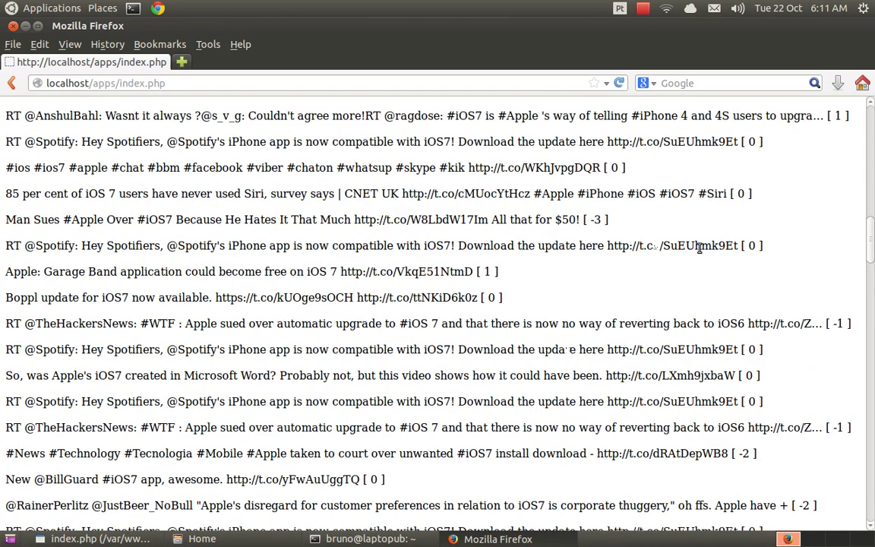
scroll(525, 279, up, 10)
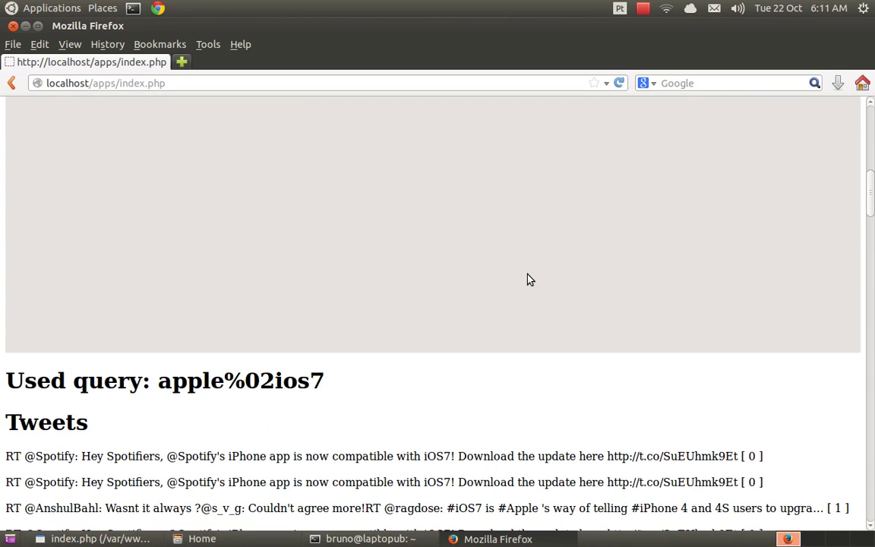
scroll(649, 287, up, 8)
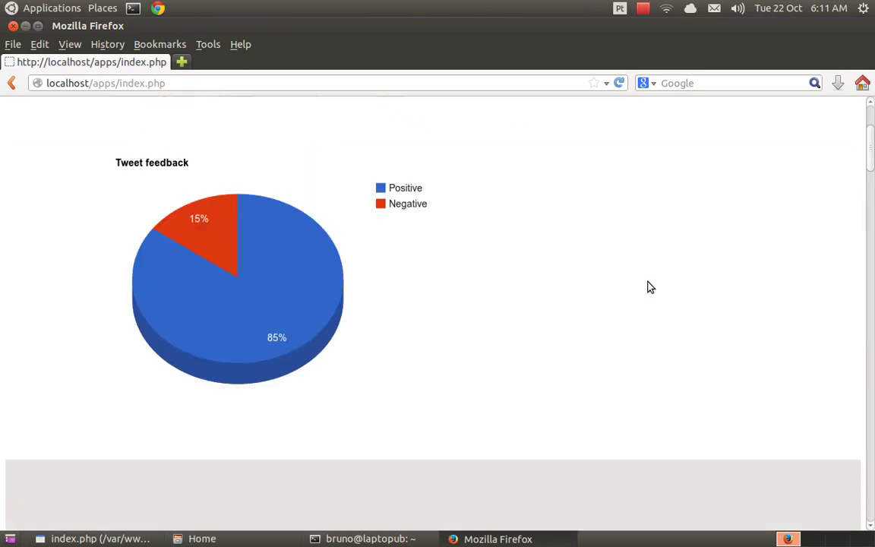
- Run a new tweet query for "microsoft"
scroll(548, 243, up, 2)
click(388, 228)
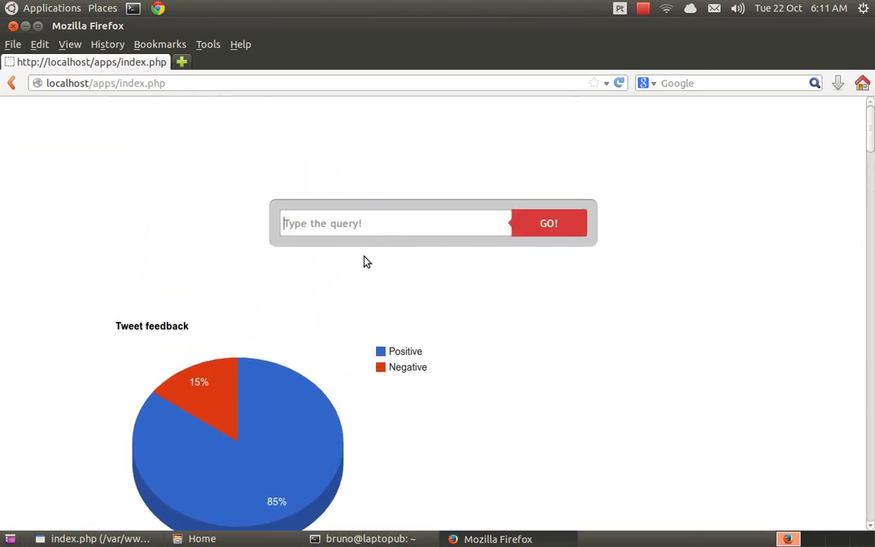
scroll(677, 312, down, 10)
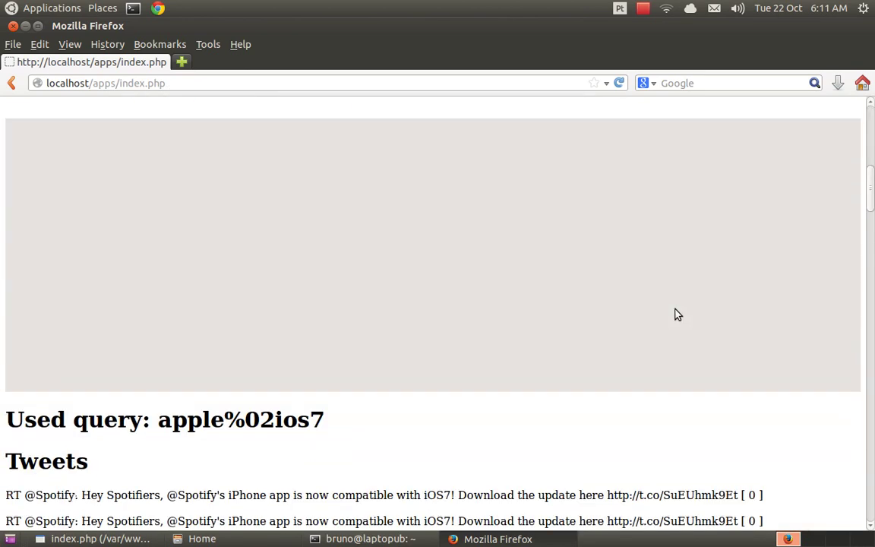
scroll(509, 295, up, 10)
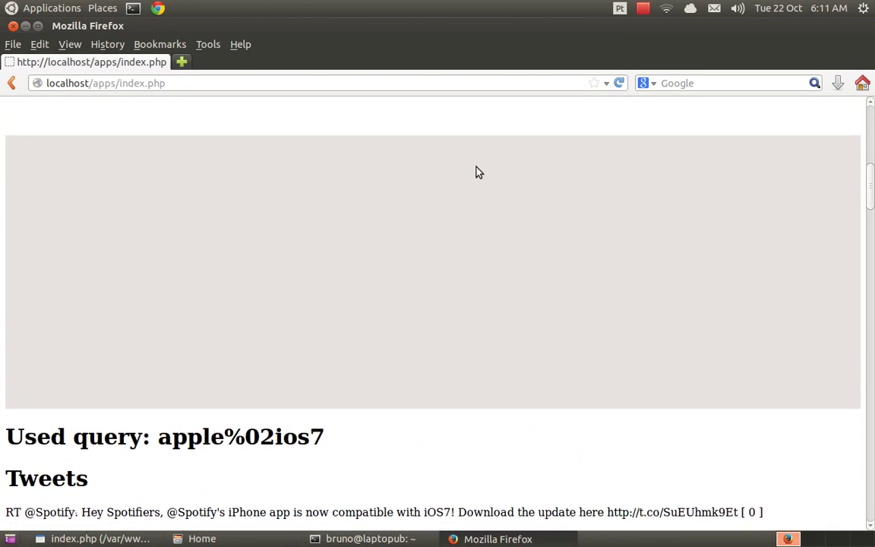
click(429, 228)
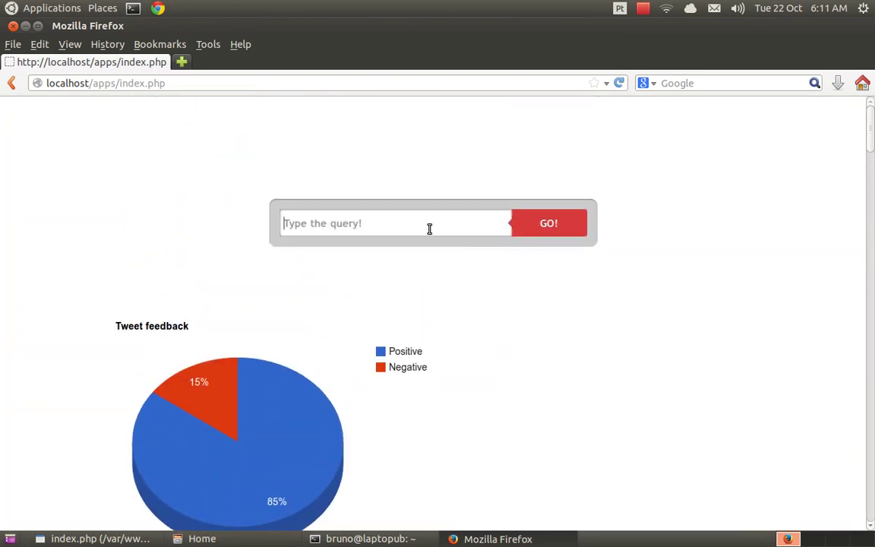
text(microsoft)
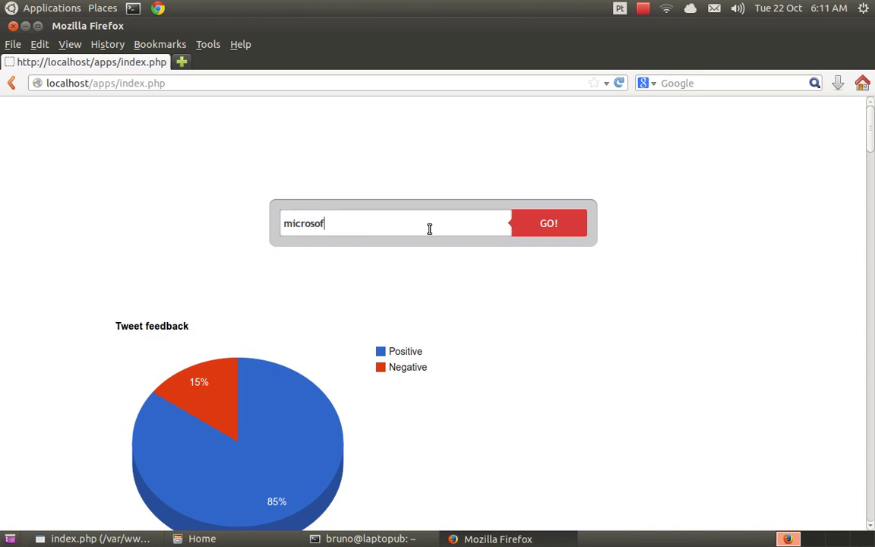
key(Return)
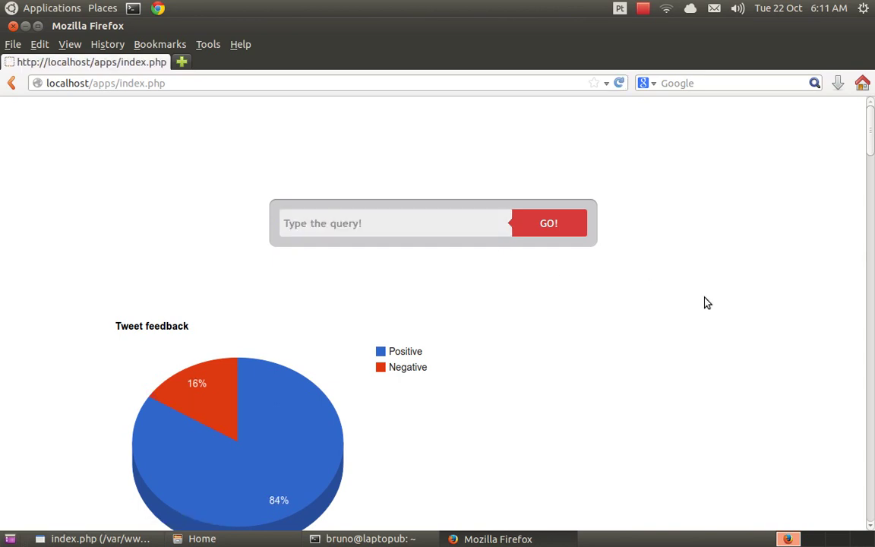
- Examine the user location markers on the map below the feedback chart for the microsoft query
scroll(707, 303, down, 4)
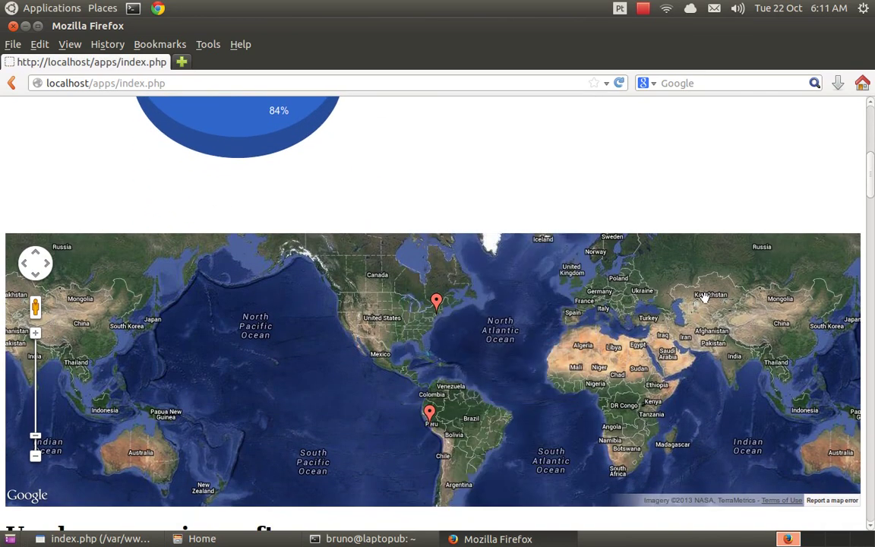
scroll(536, 335, down, 1)
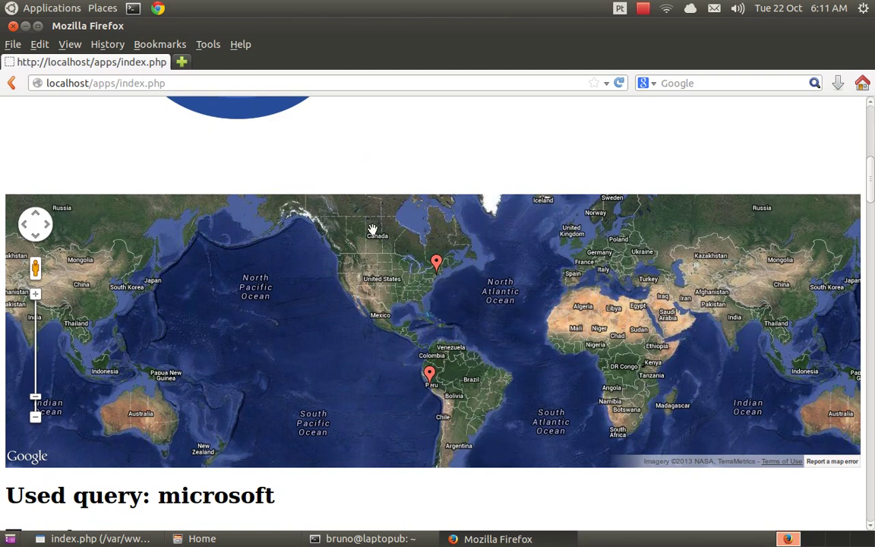
scroll(440, 298, up, 2)
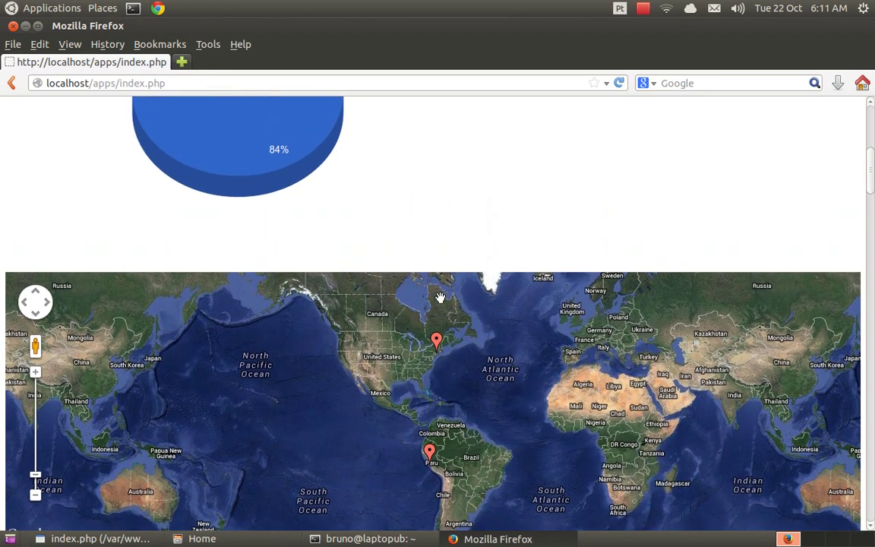
scroll(445, 372, down, 2)
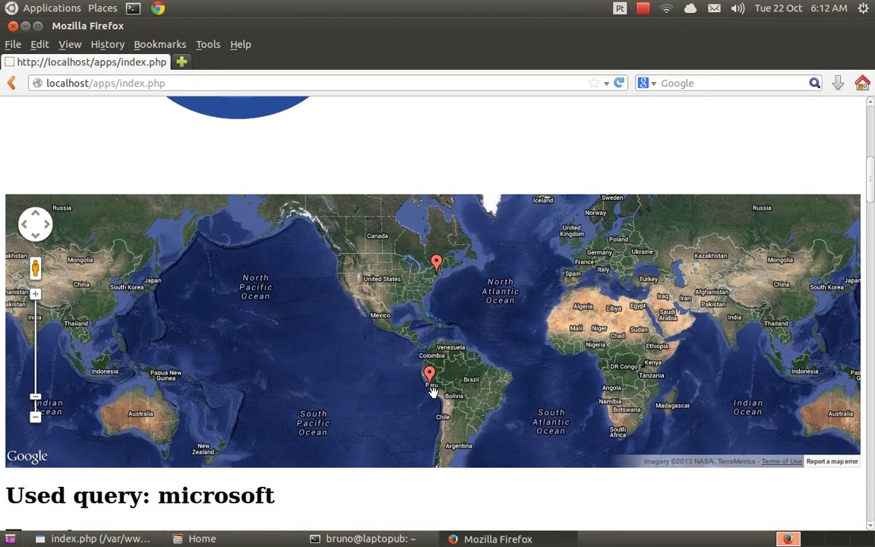
scroll(549, 368, down, 8)
scroll(549, 373, up, 19)
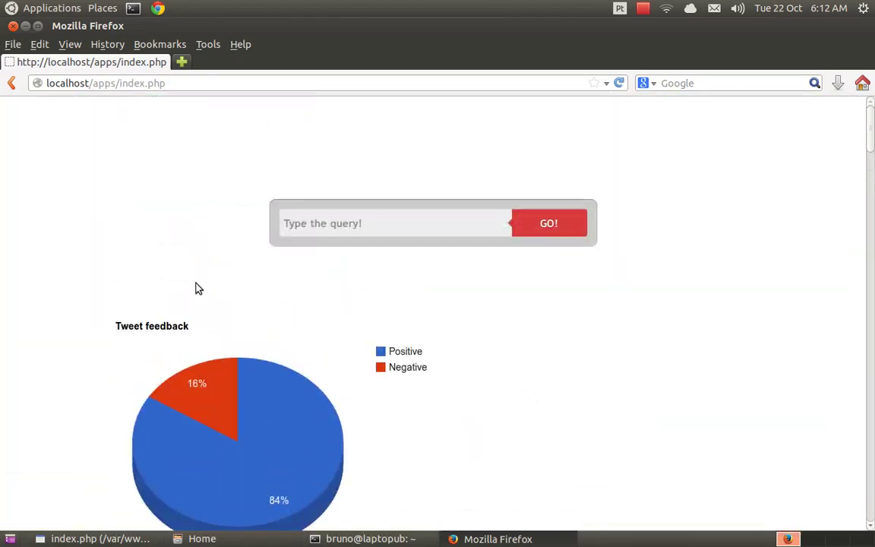
- Skim the scored tweets for the microsoft query and inspect the Negative and Positive slices of the Tweet feedback chart
scroll(103, 284, down, 15)
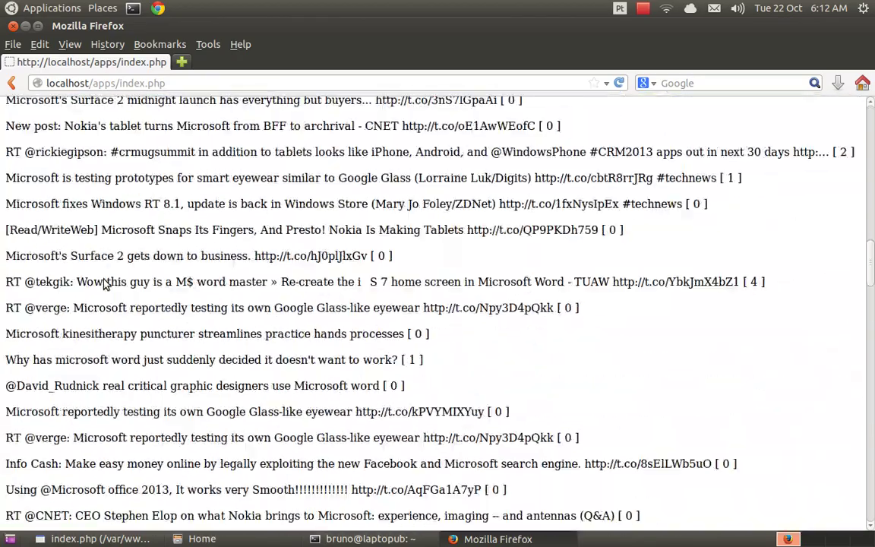
scroll(105, 283, down, 10)
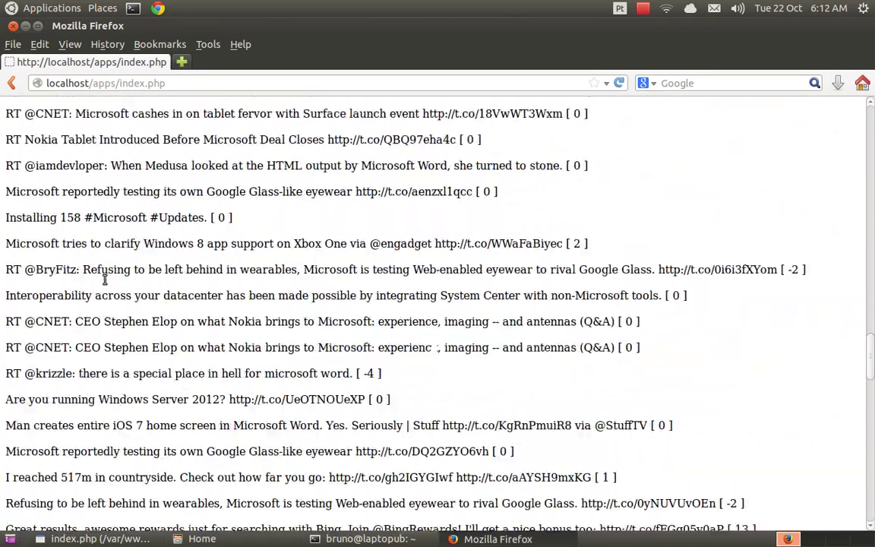
scroll(105, 279, up, 20)
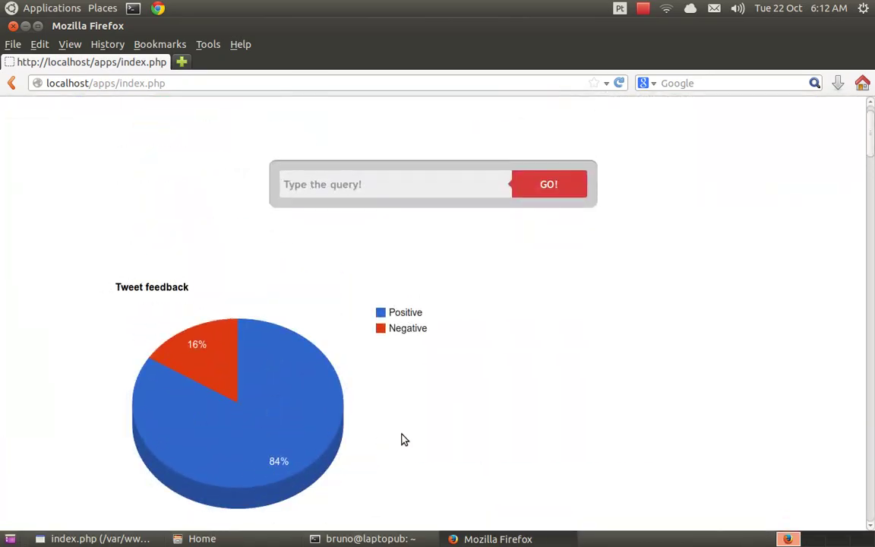
scroll(404, 440, down, 2)
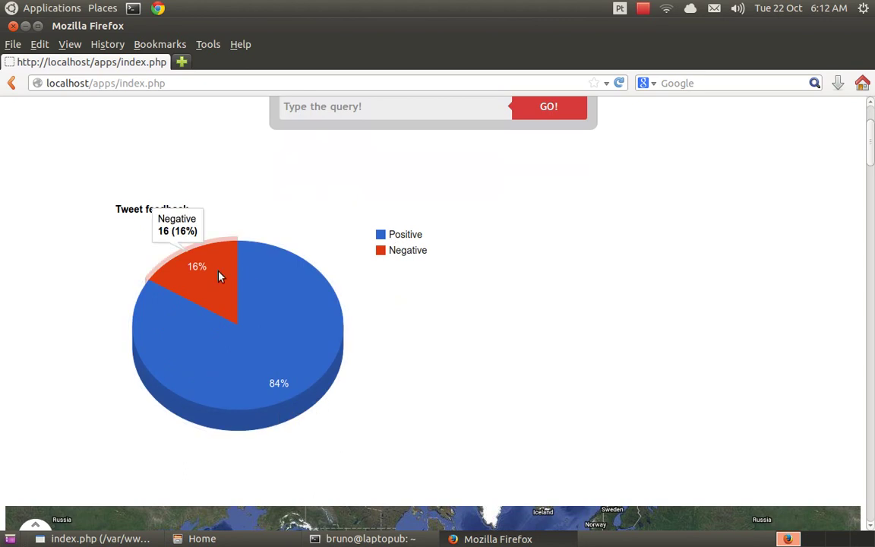
scroll(13, 365, down, 12)
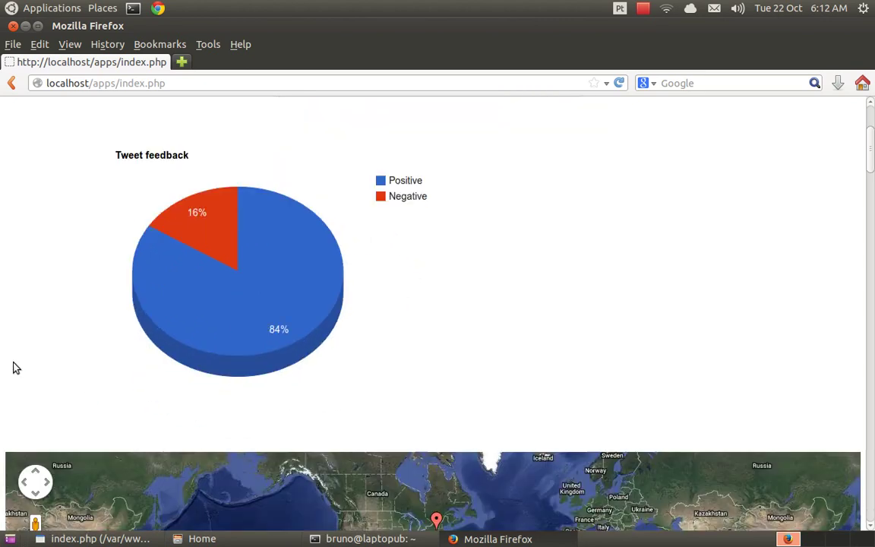
scroll(14, 363, up, 4)
scroll(14, 363, up, 7)
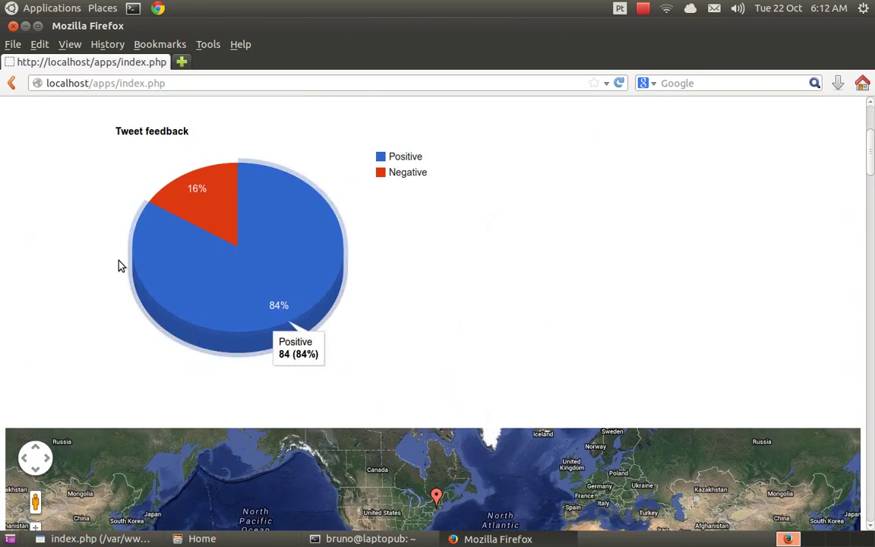
- Read the first microsoft tweets with their scores, highlighting "Google, Microsoft and Apple were all started in garages" in the HP tweet
scroll(39, 250, down, 11)
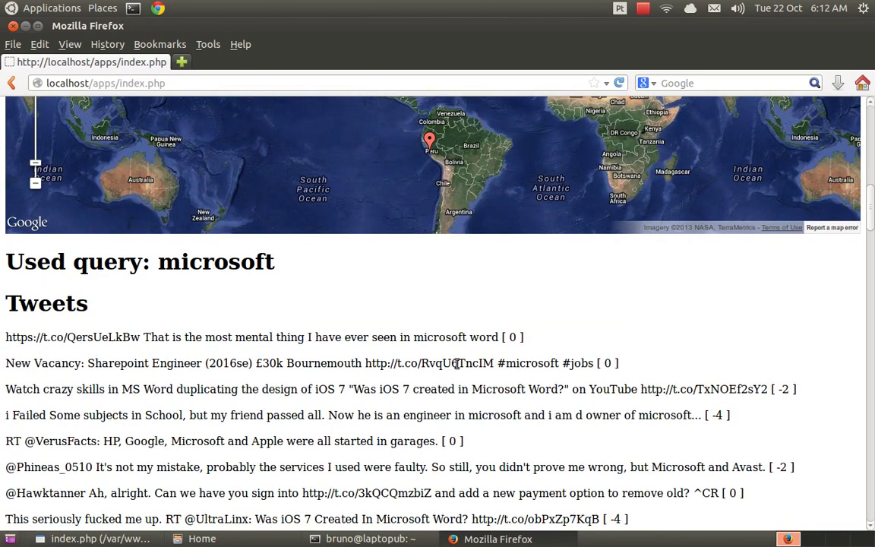
scroll(711, 350, down, 5)
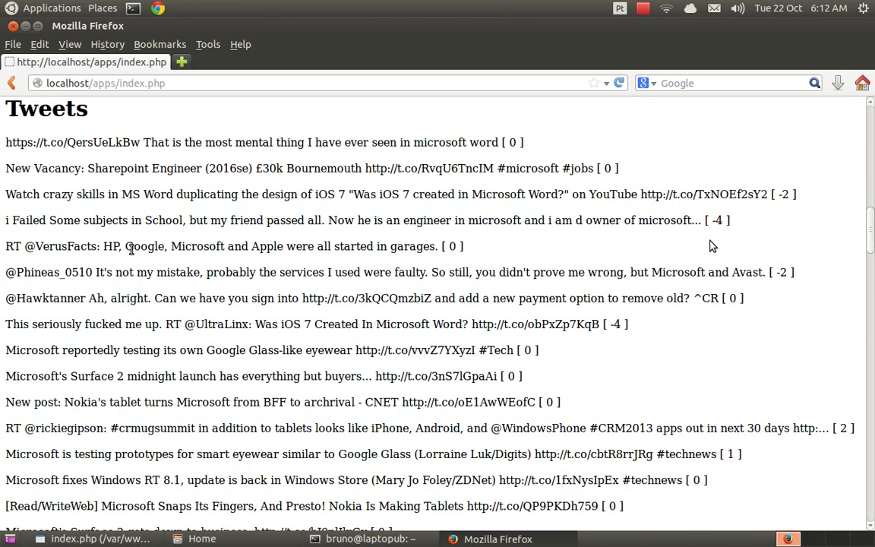
drag(129, 247, 432, 248)
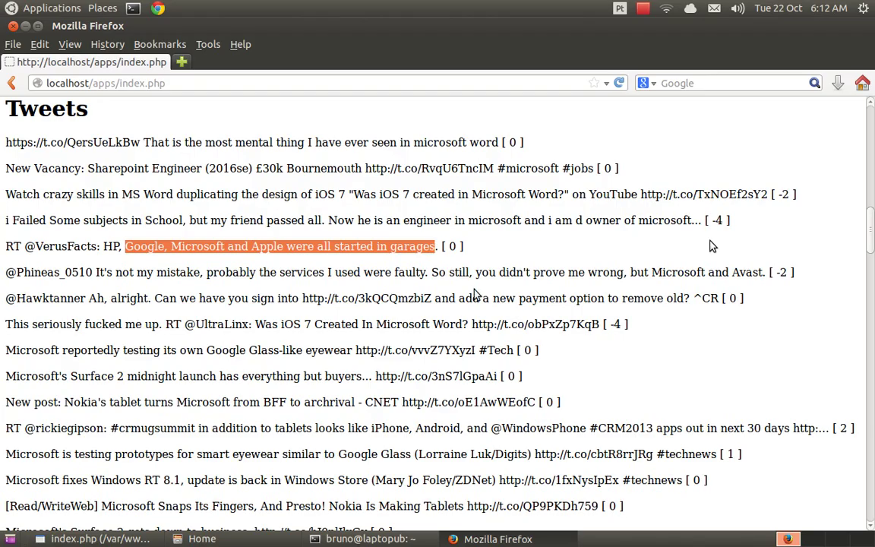
drag(6, 401, 401, 372)
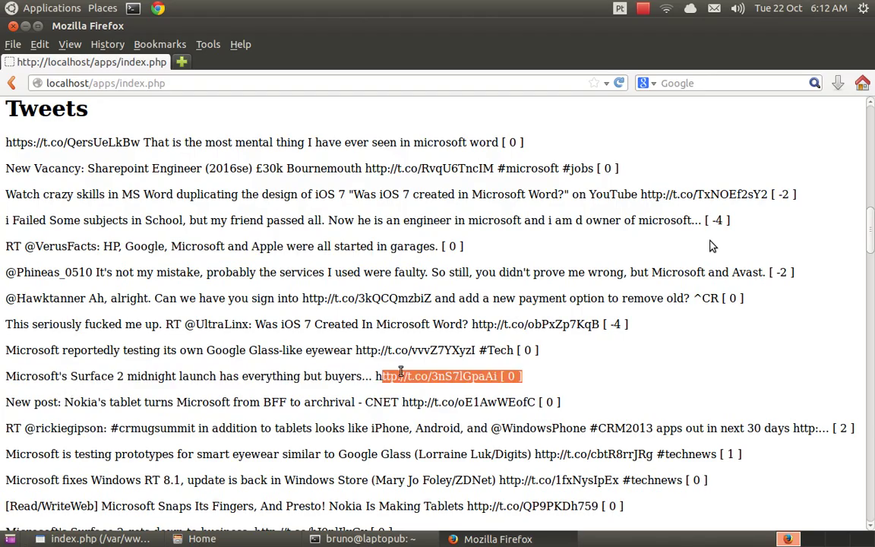
scroll(705, 370, down, 8)
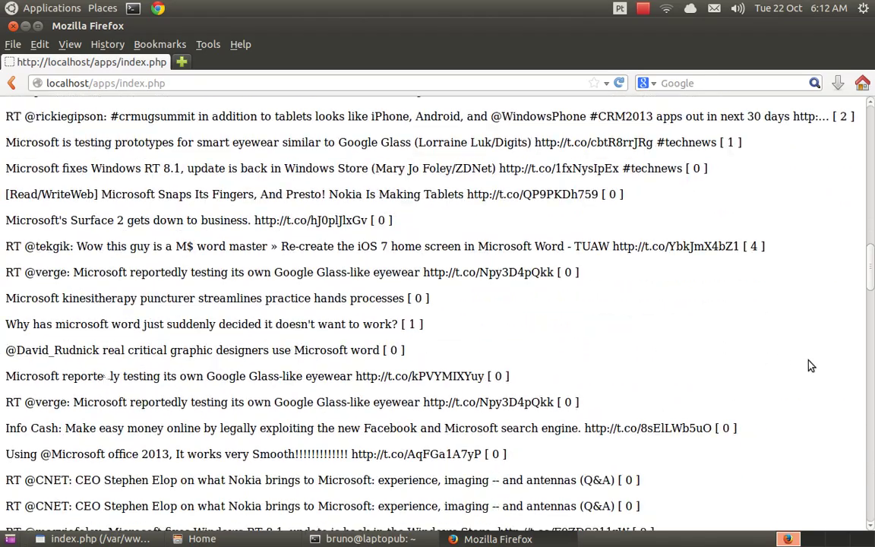
scroll(811, 366, down, 6)
- Check the summary after the last microsoft tweet, covering users with coordinates and feedback percentages, and return to the map and chart
scroll(811, 366, up, 15)
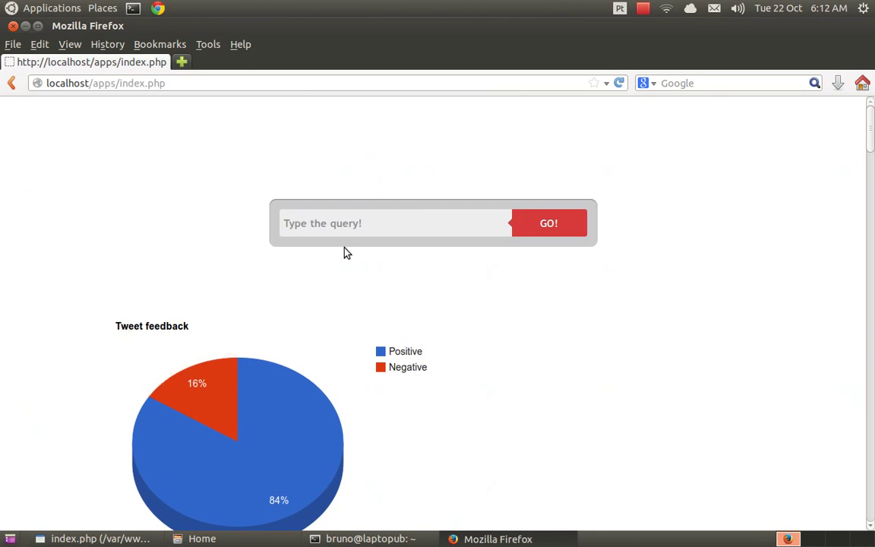
click(330, 225)
scroll(744, 352, down, 15)
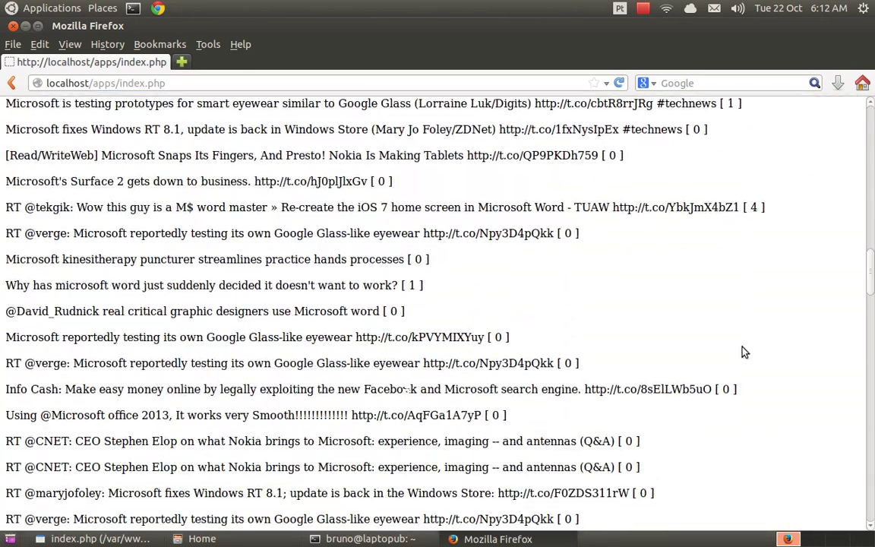
scroll(743, 349, down, 20)
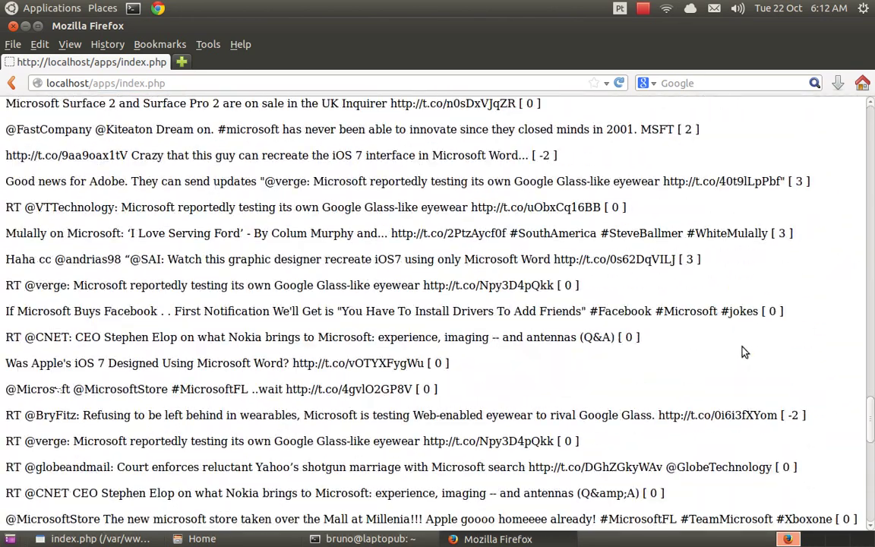
scroll(744, 352, down, 4)
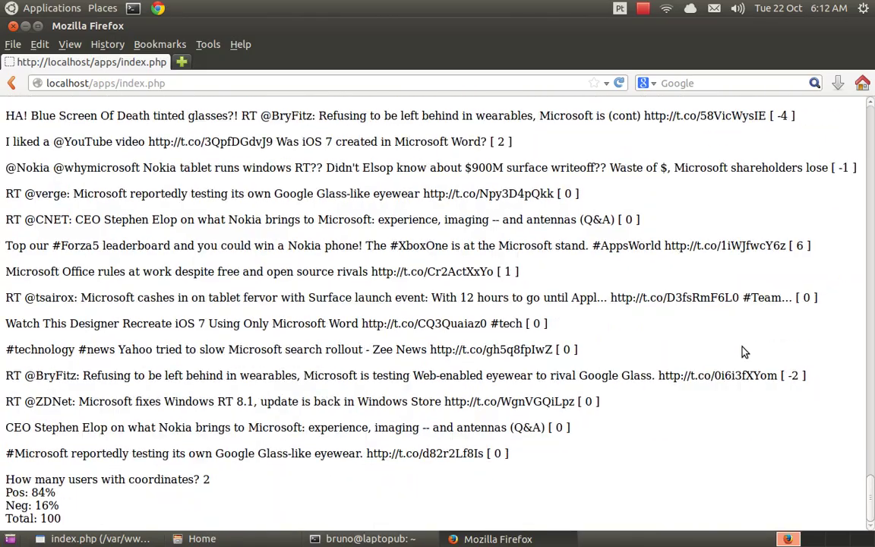
scroll(745, 352, up, 20)
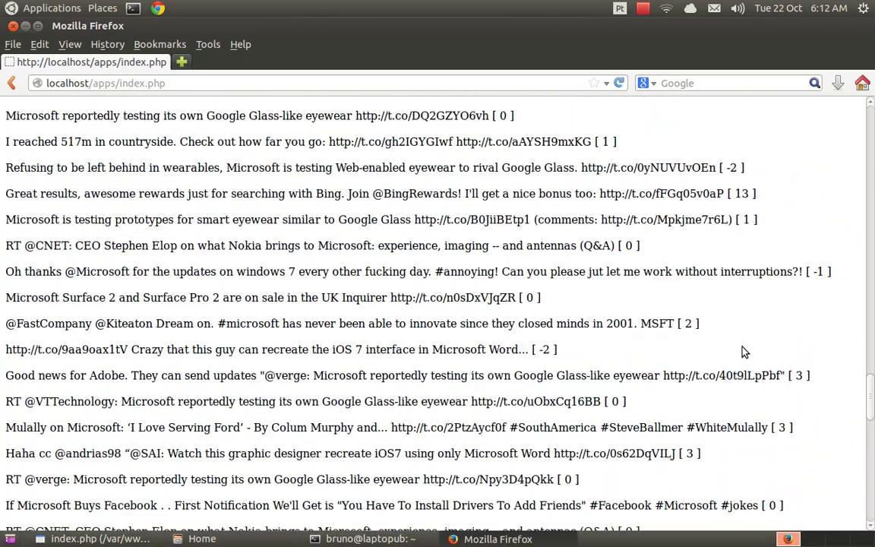
scroll(745, 352, up, 15)
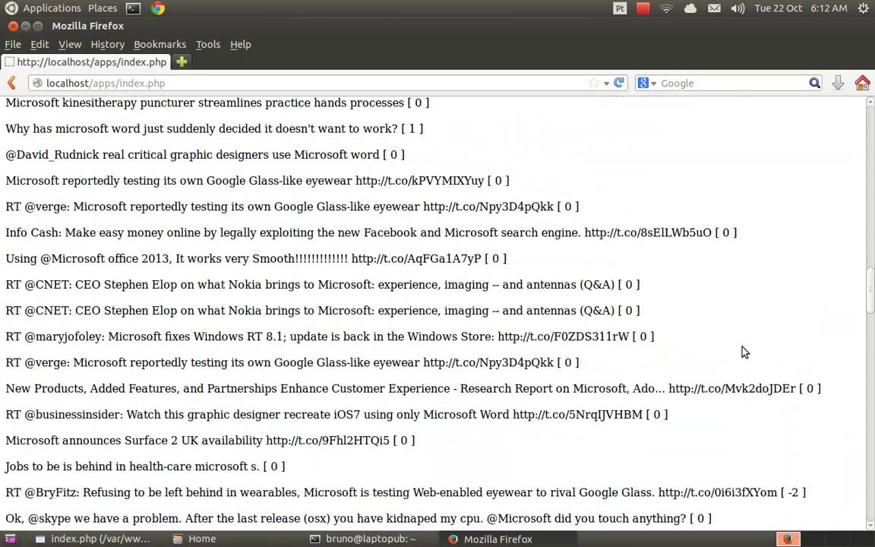
scroll(745, 352, up, 15)
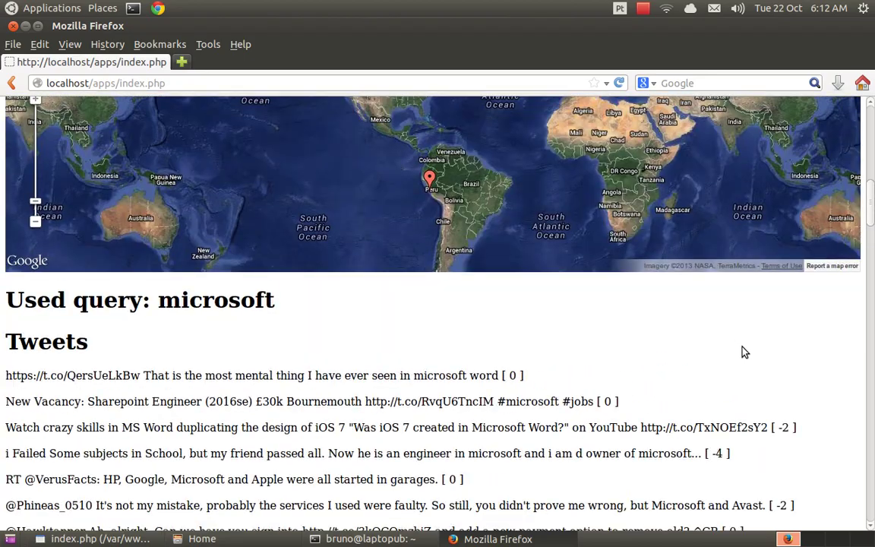
scroll(745, 352, up, 10)
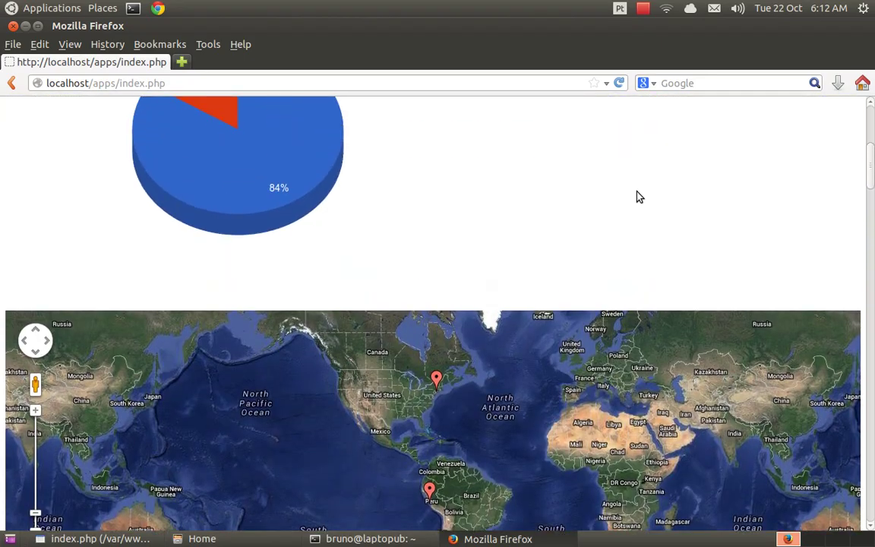
- Review more scored microsoft tweets and compare the map's markers with the users-with-coordinates line in the closing summary
scroll(639, 197, down, 10)
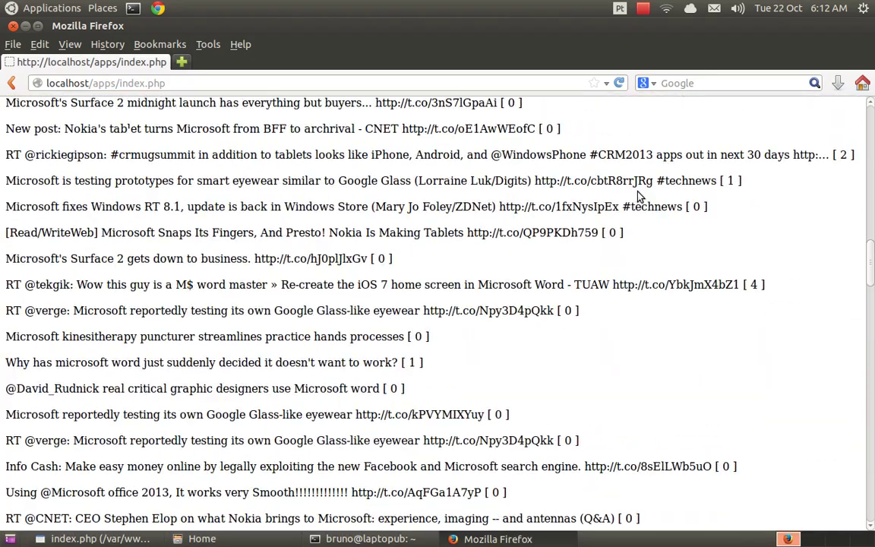
scroll(795, 340, down, 5)
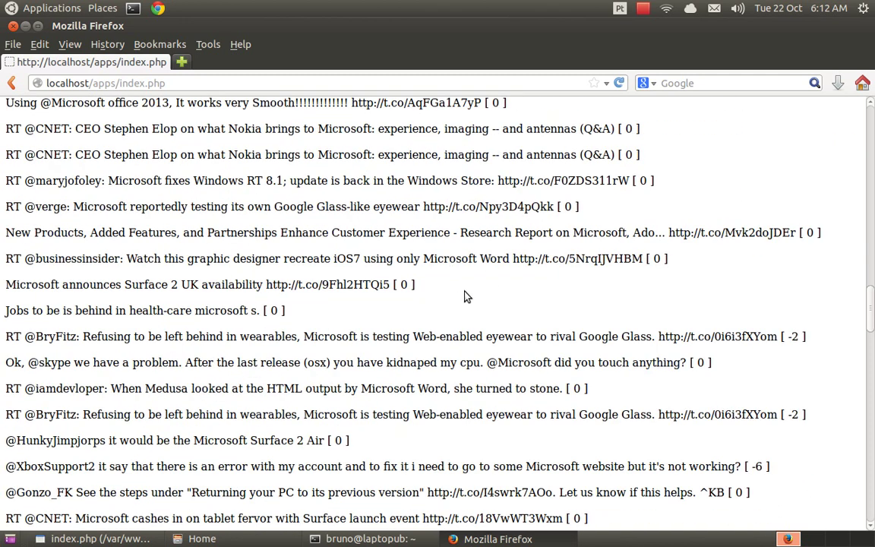
scroll(820, 335, down, 5)
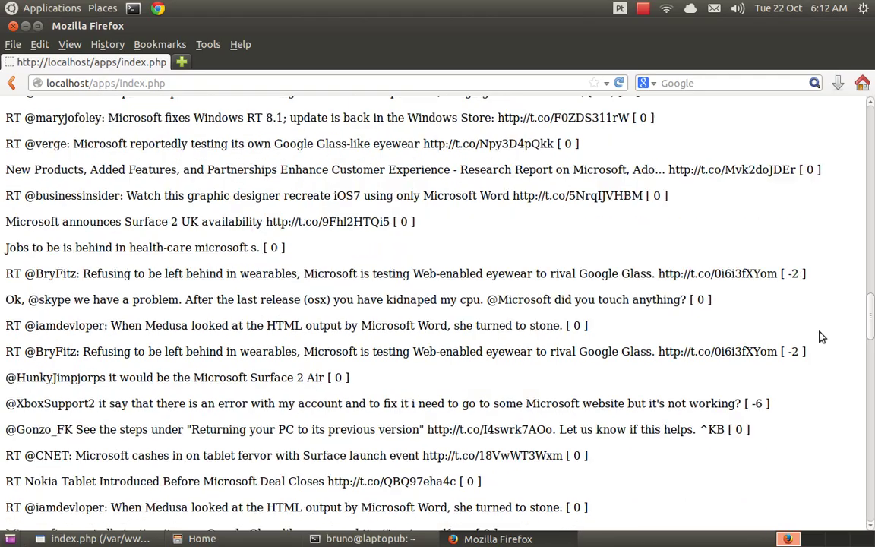
scroll(822, 337, up, 10)
scroll(821, 336, up, 8)
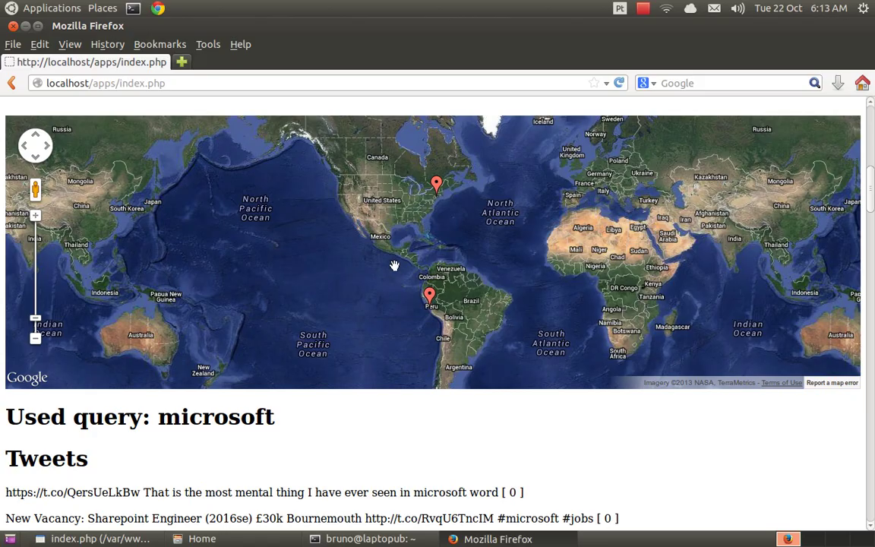
scroll(810, 464, down, 20)
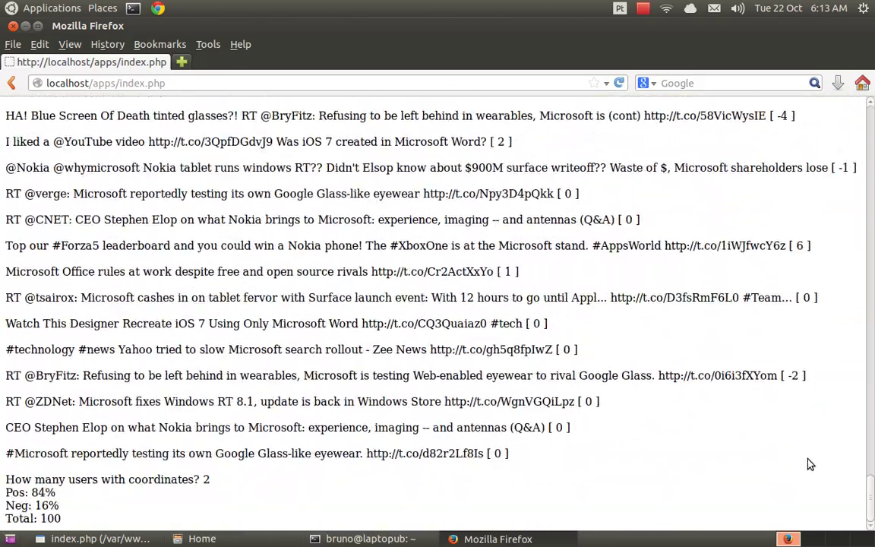
- Review the scored microsoft tweets from the closing summary back up to the Tweet feedback chart and the top of the map
scroll(810, 464, up, 6)
scroll(810, 465, up, 20)
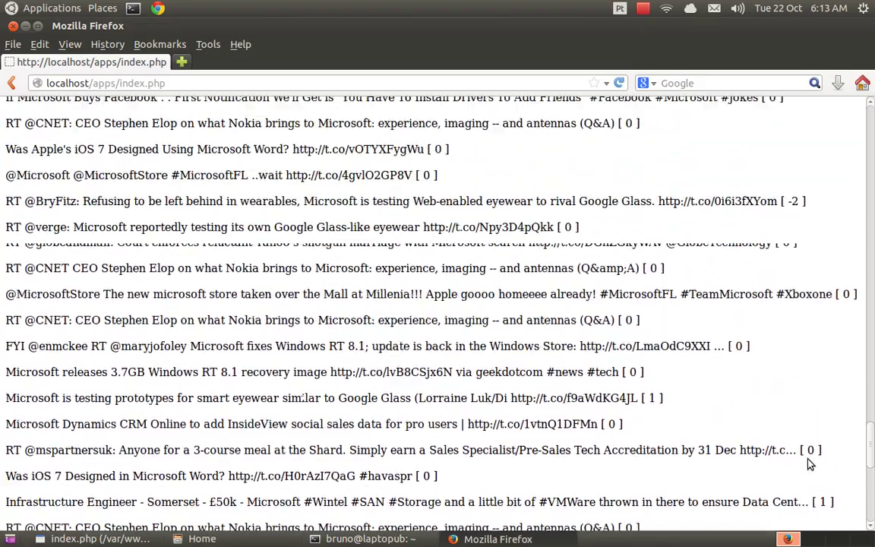
scroll(810, 464, up, 10)
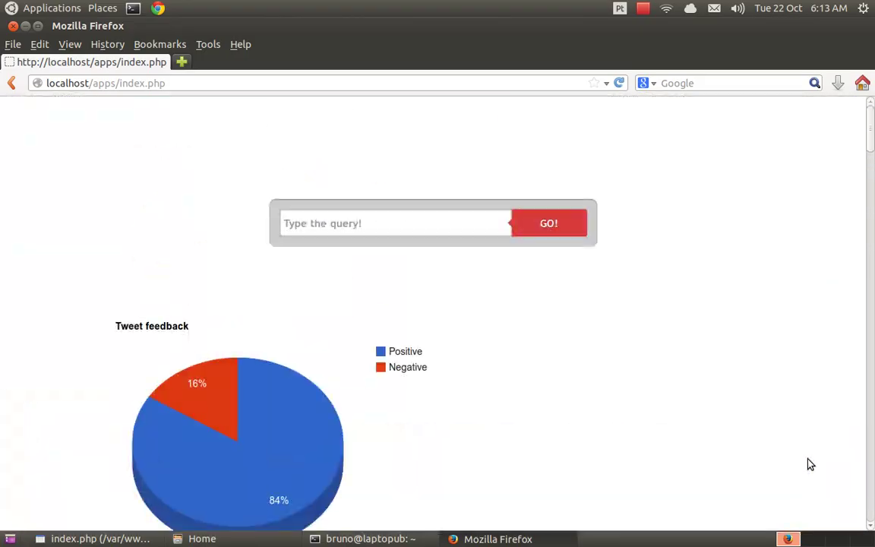
scroll(810, 464, down, 6)
scroll(809, 462, up, 3)
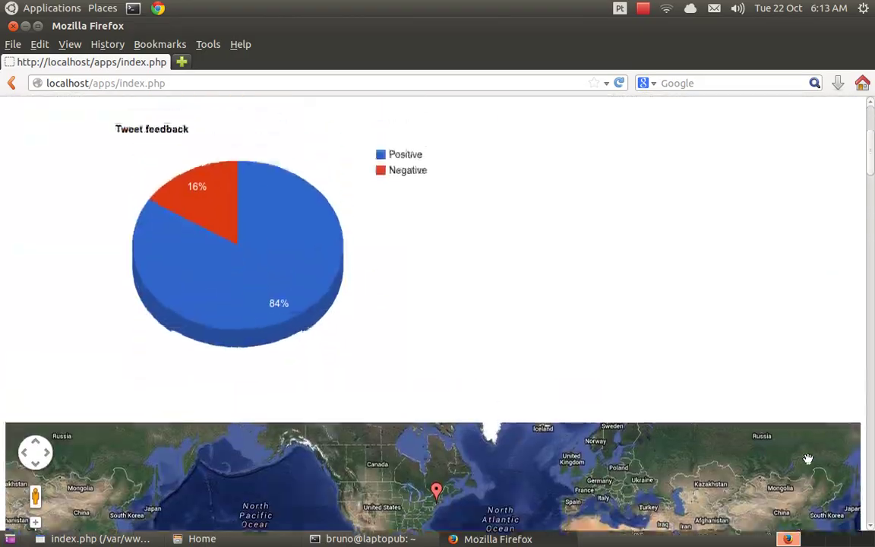
scroll(809, 461, up, 3)
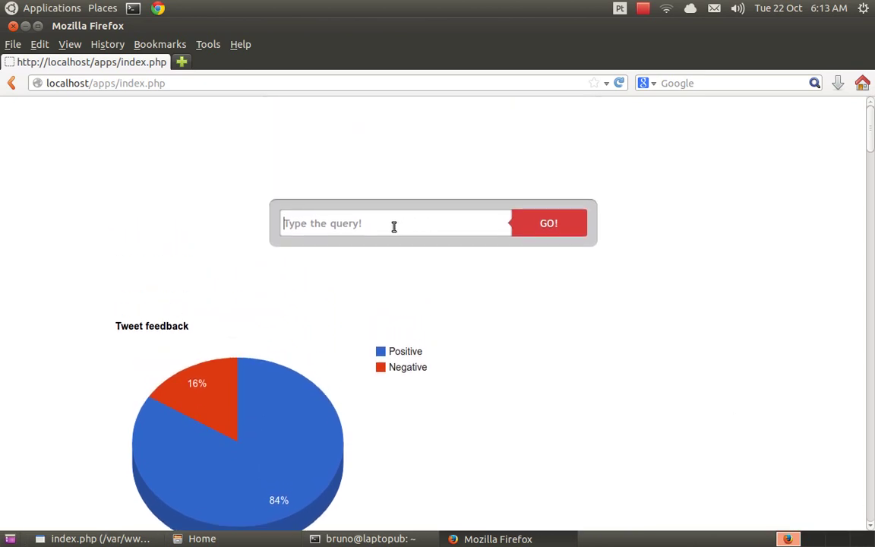
click(394, 228)
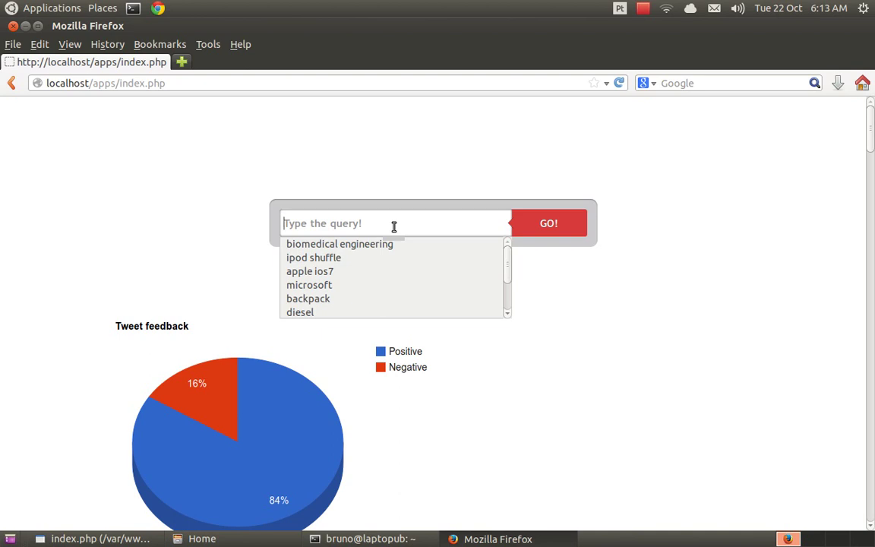
text(#)
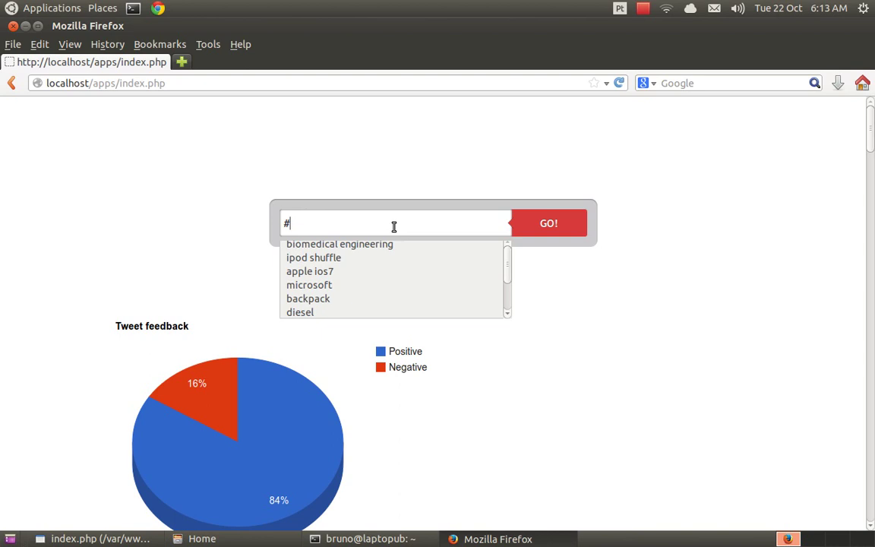
key(BackSpace)
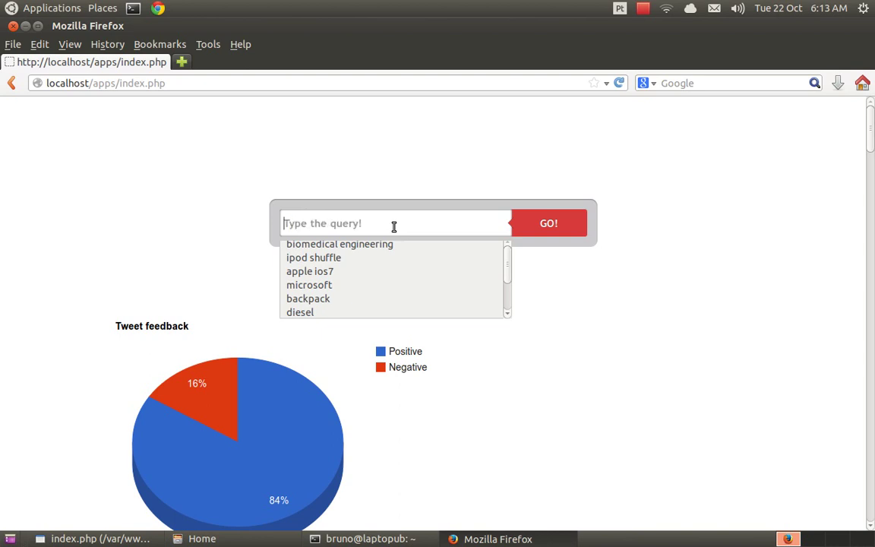
- Compare the Tweet feedback chart with the map of user locations for the microsoft query
scroll(731, 315, down, 5)
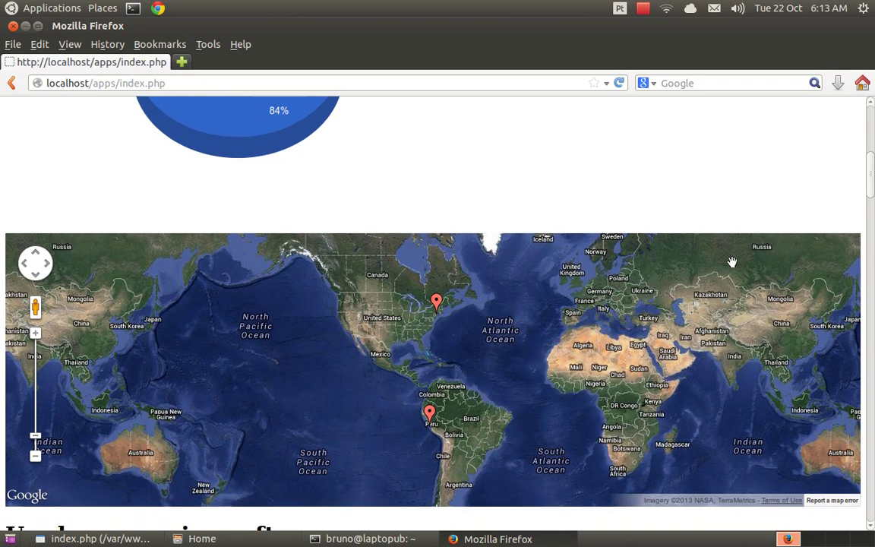
scroll(731, 262, down, 10)
scroll(732, 262, up, 15)
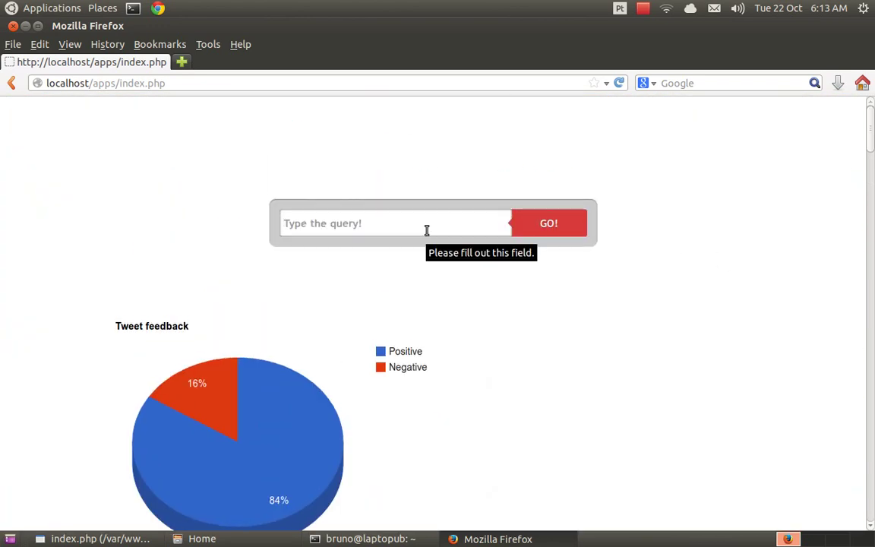
click(427, 230)
scroll(760, 265, down, 10)
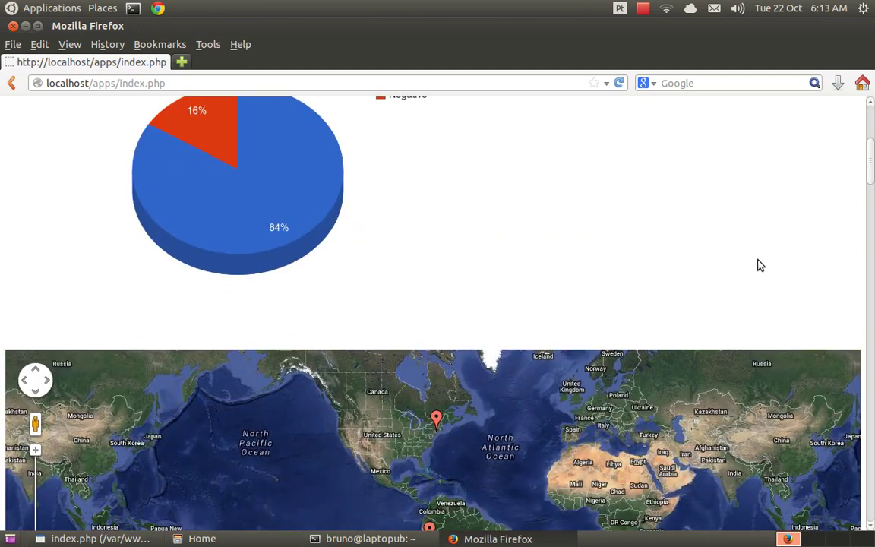
scroll(760, 264, up, 5)
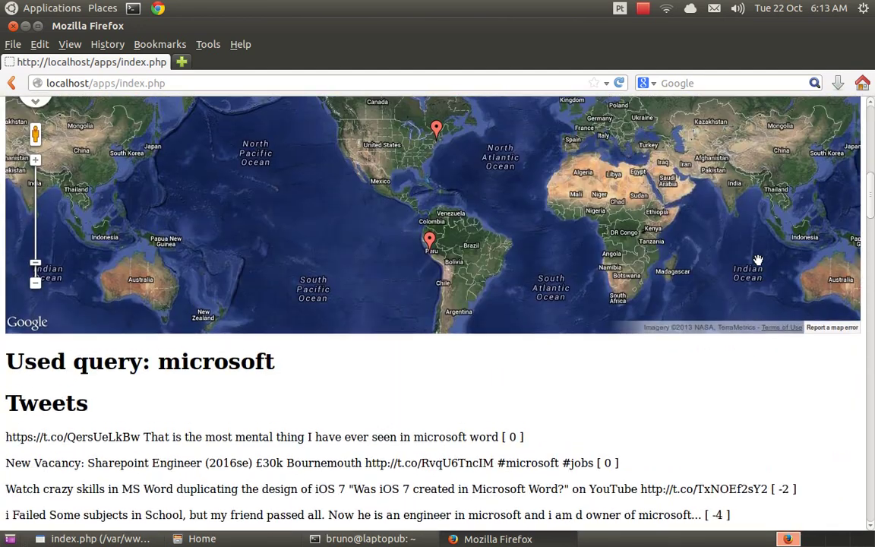
scroll(633, 327, down, 3)
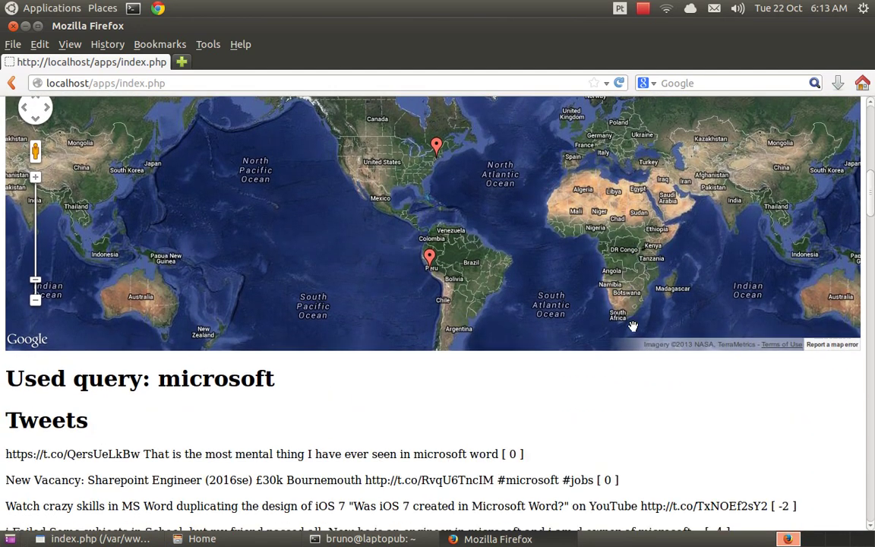
- Skim the scores of the microsoft tweets from the first one down to the end of the list, and return to the query box
scroll(841, 430, down, 13)
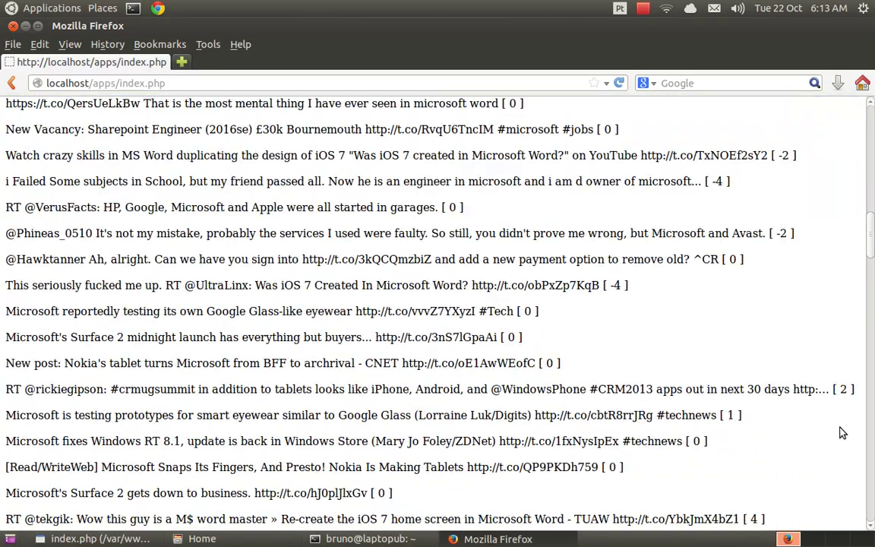
scroll(836, 403, down, 6)
scroll(832, 385, down, 10)
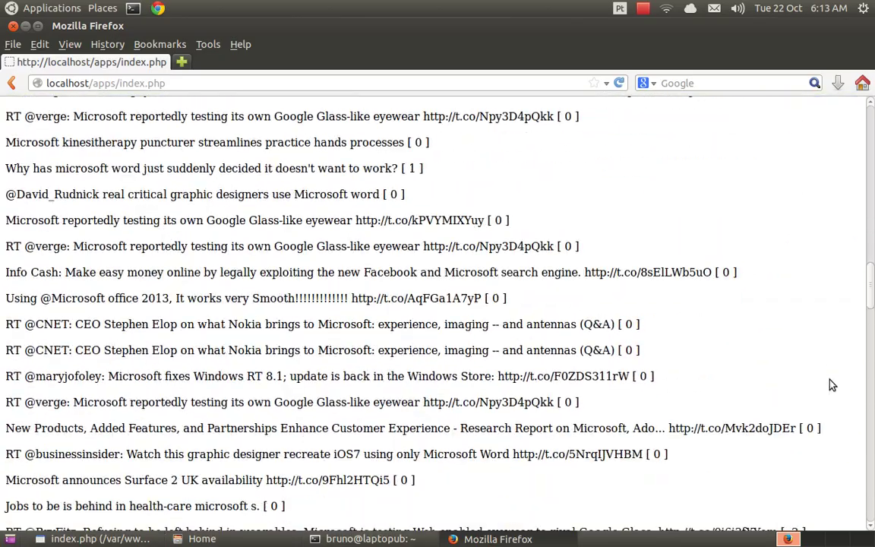
scroll(832, 386, down, 18)
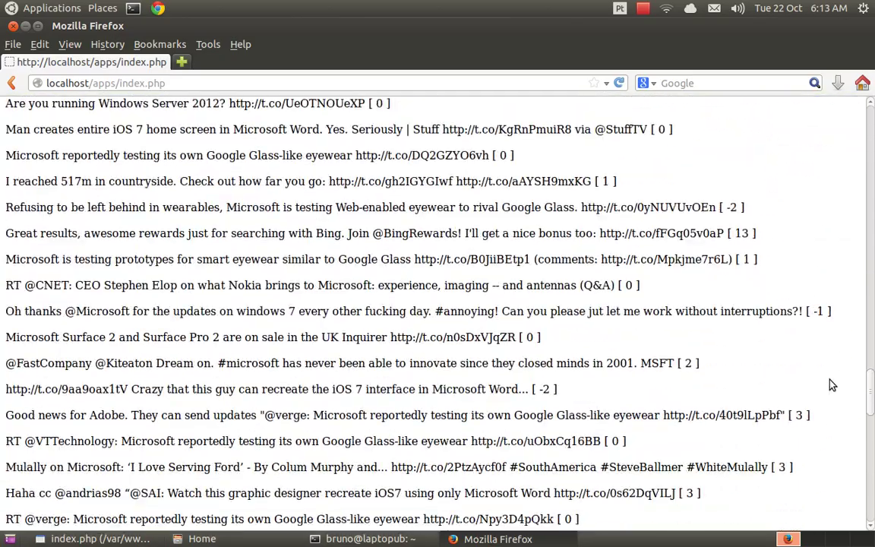
scroll(832, 386, down, 6)
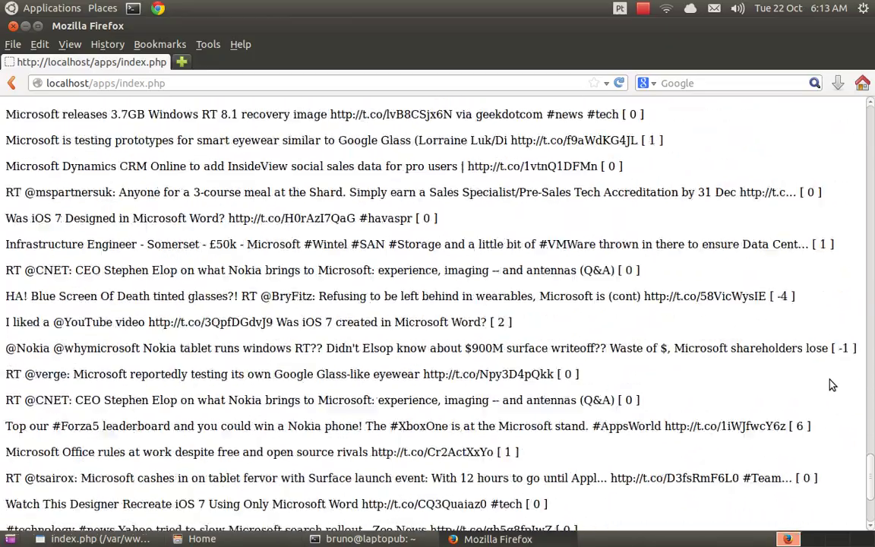
scroll(832, 385, up, 15)
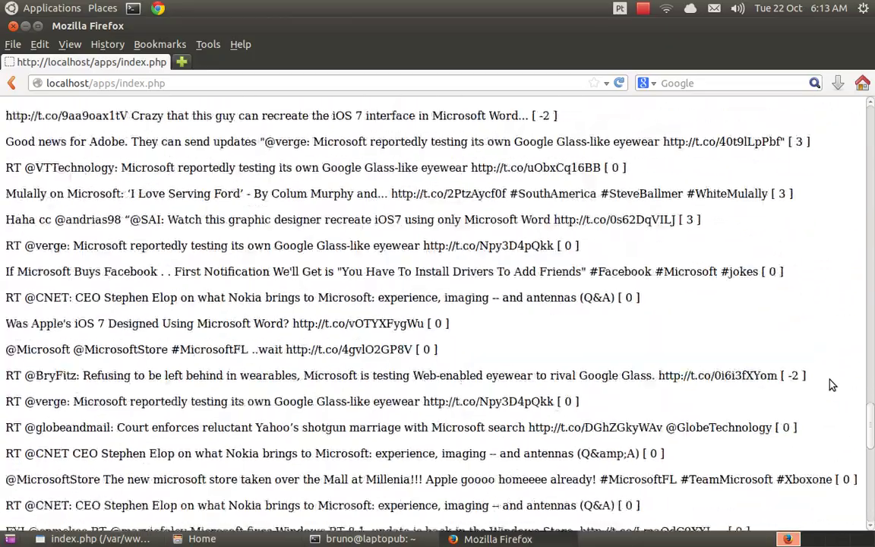
scroll(832, 385, up, 15)
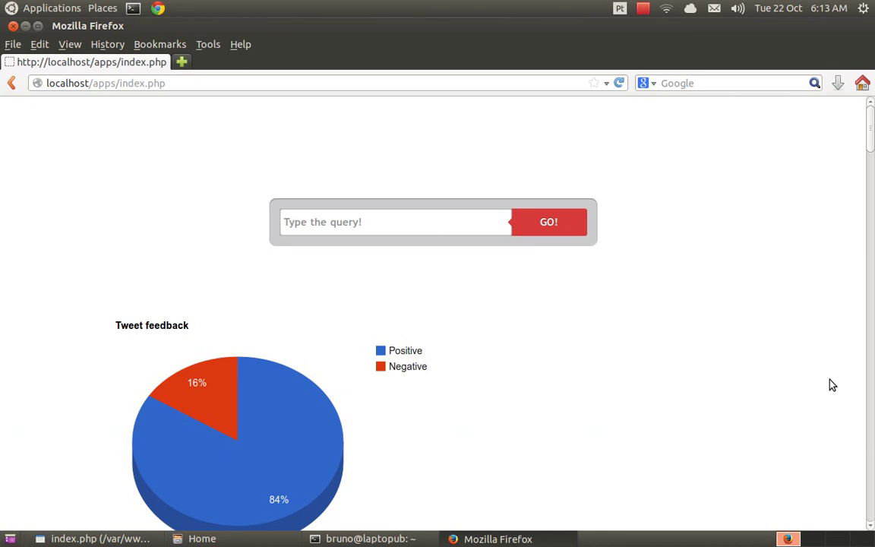
- Look over the whole microsoft results page once more, covering the chart, map and tweet list
click(376, 227)
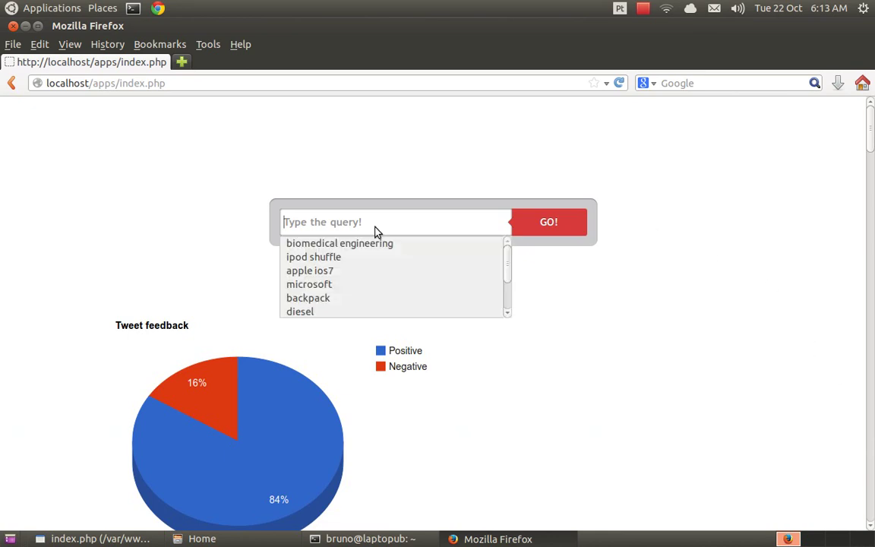
click(252, 217)
scroll(767, 243, down, 7)
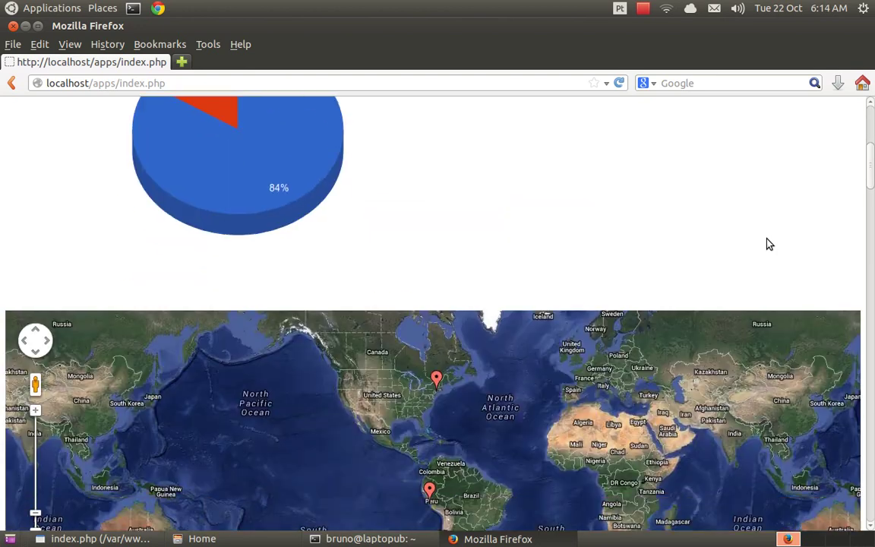
scroll(768, 243, down, 7)
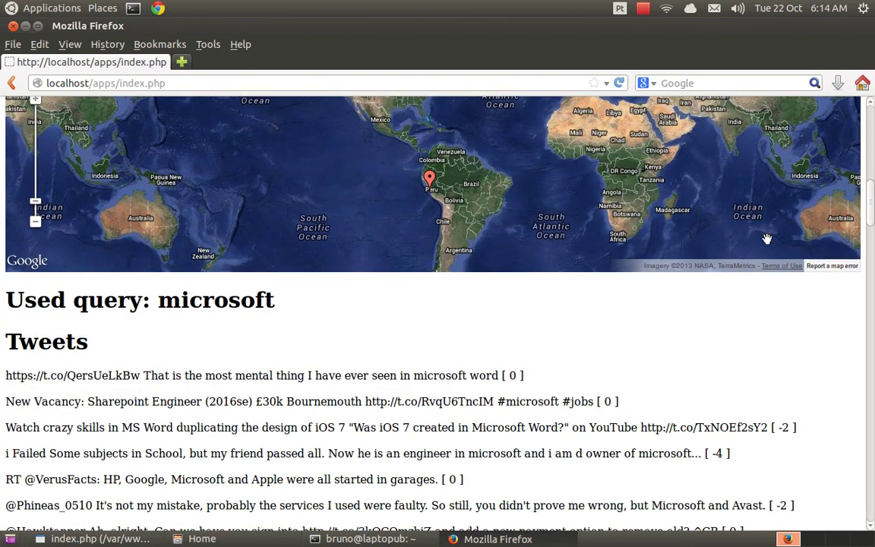
scroll(768, 239, down, 20)
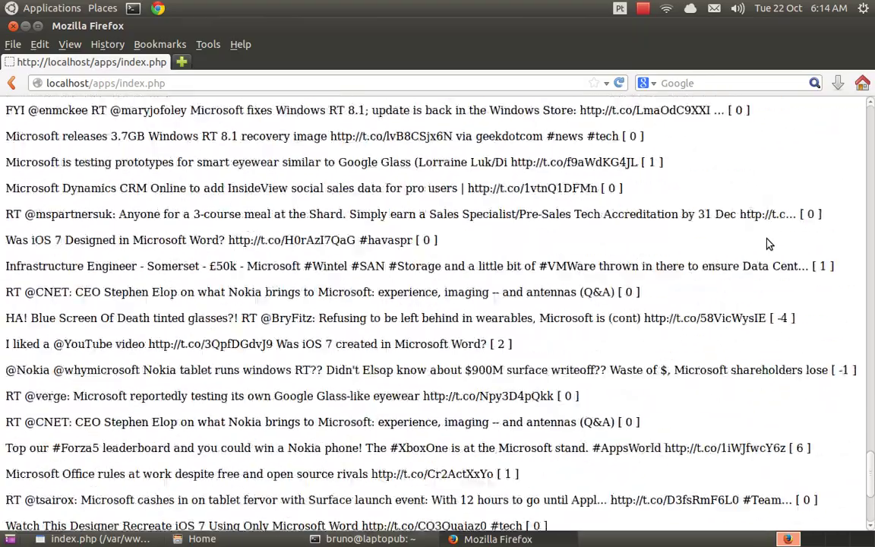
scroll(768, 240, up, 20)
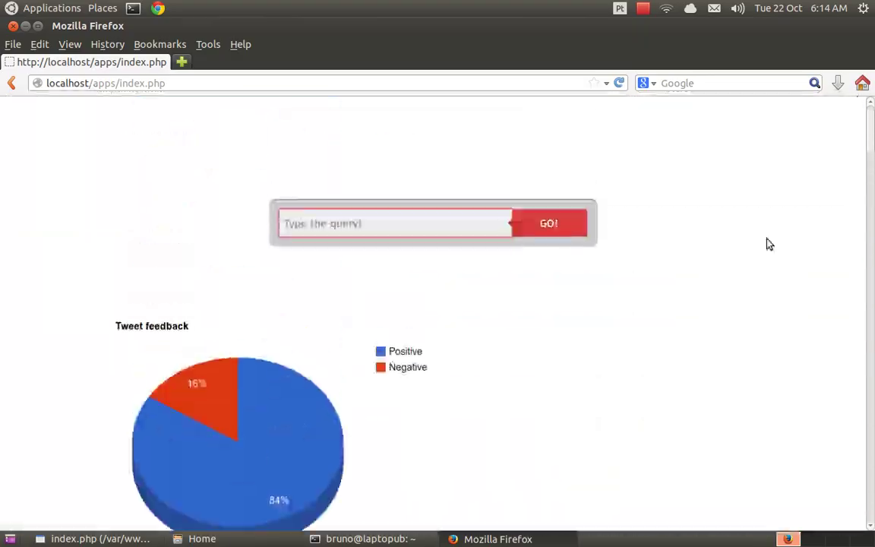
- Run a new tweet query for "flamengo"
click(427, 224)
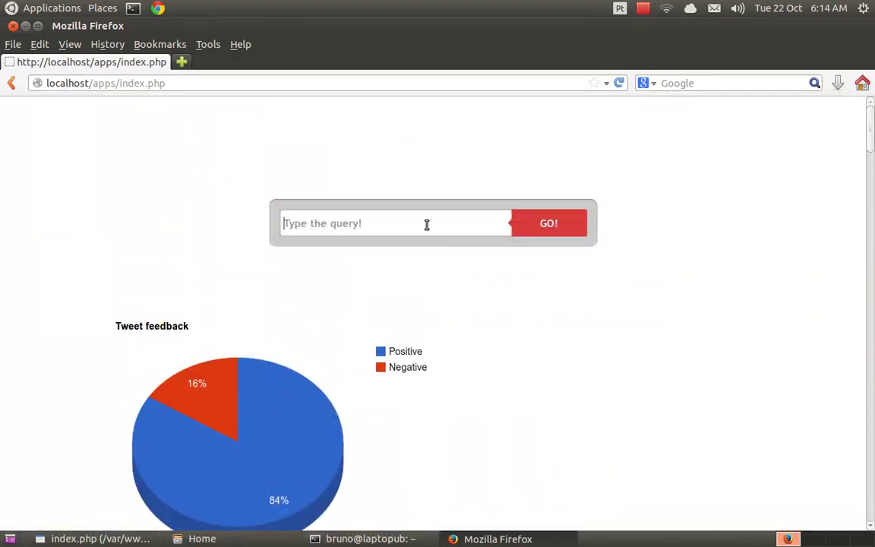
text(flamengo)
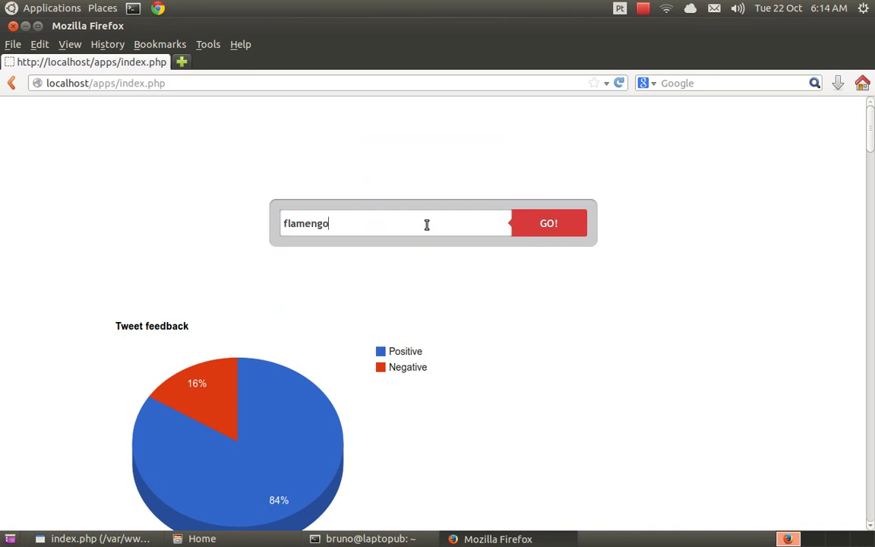
key(Return)
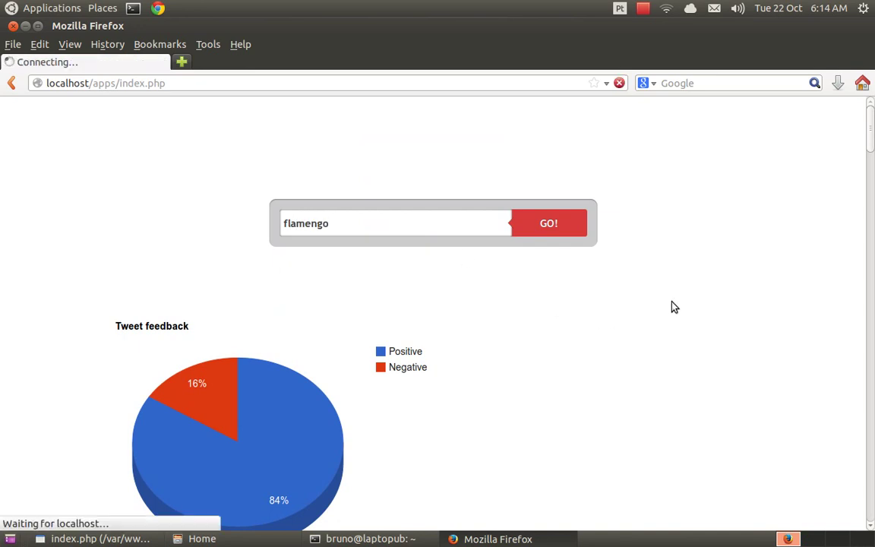
- Examine the flamengo query's map markers and inspect the Negative and Positive slices of its Tweet feedback chart
scroll(810, 258, down, 10)
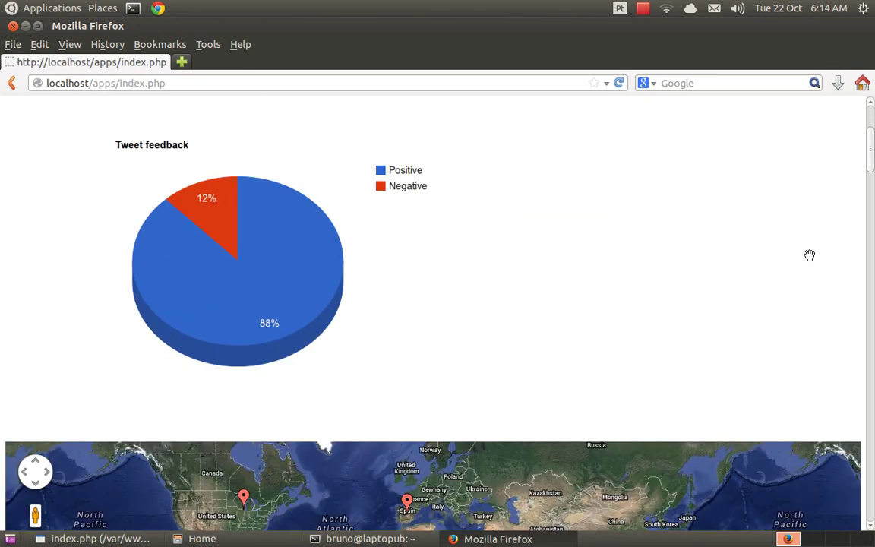
scroll(810, 256, up, 7)
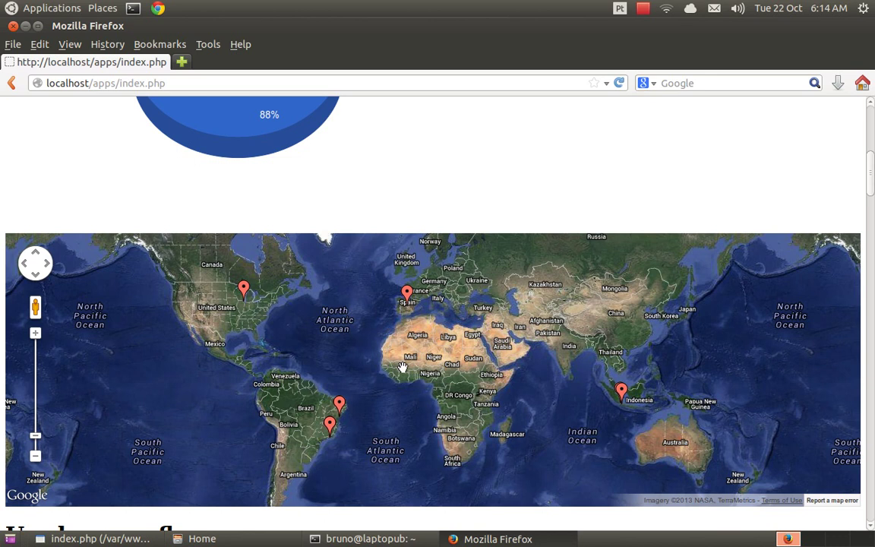
scroll(506, 225, up, 4)
mouse_move(212, 168)
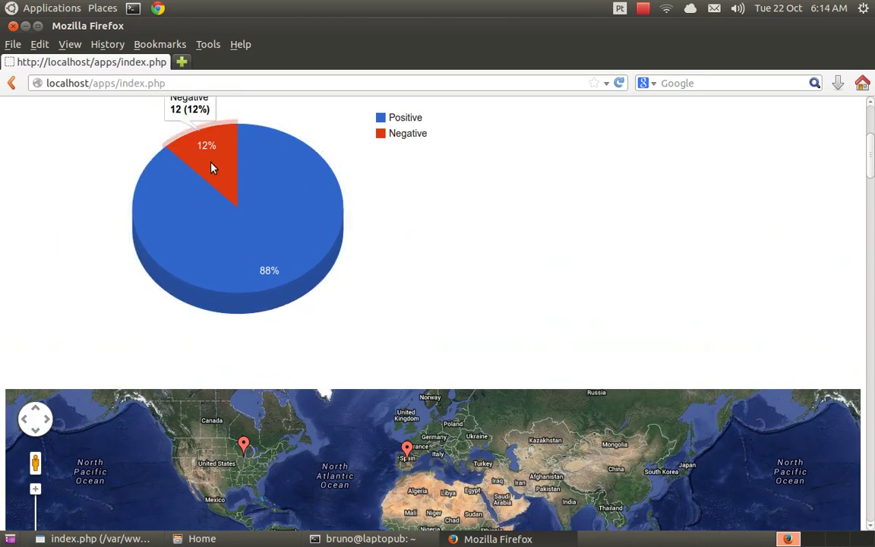
scroll(537, 236, up, 1)
mouse_move(256, 334)
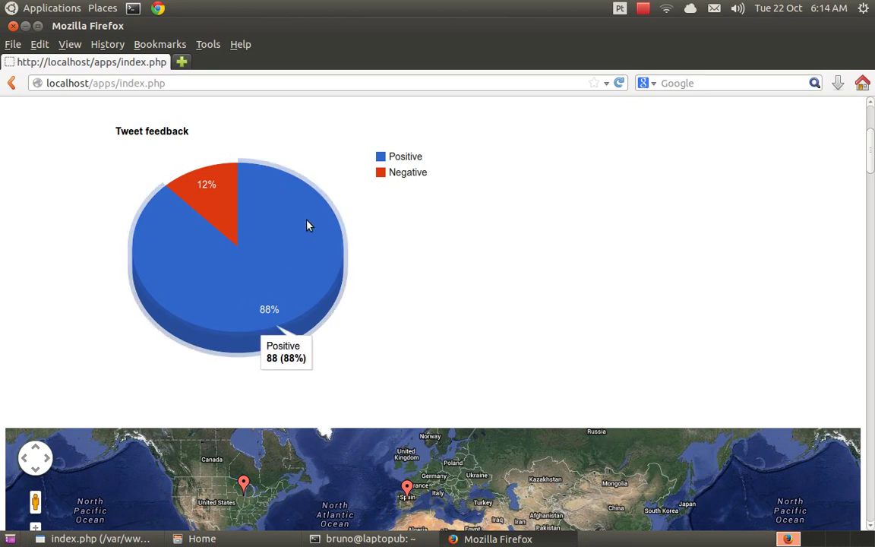
scroll(2, 282, down, 1)
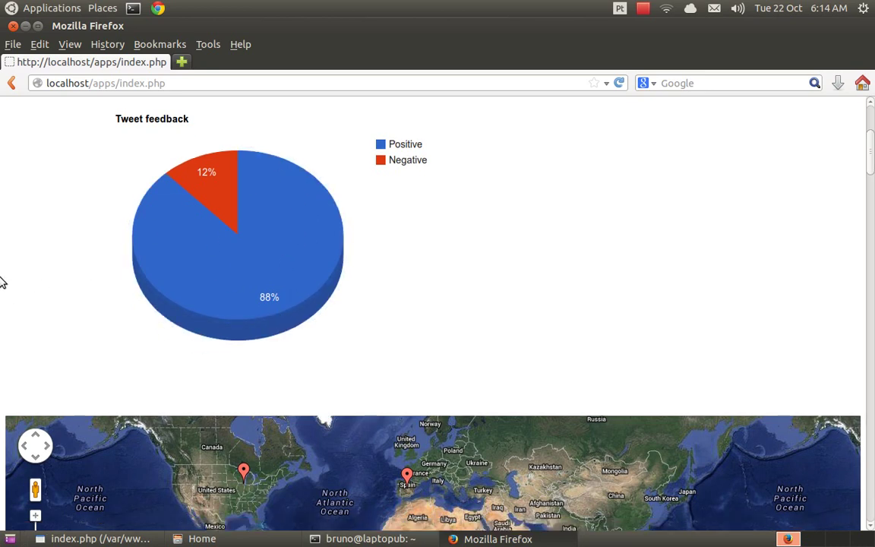
- Read the first flamengo tweets with their scores, highlighting part of the tweet about the two-game suspension
scroll(2, 282, down, 10)
scroll(3, 282, down, 3)
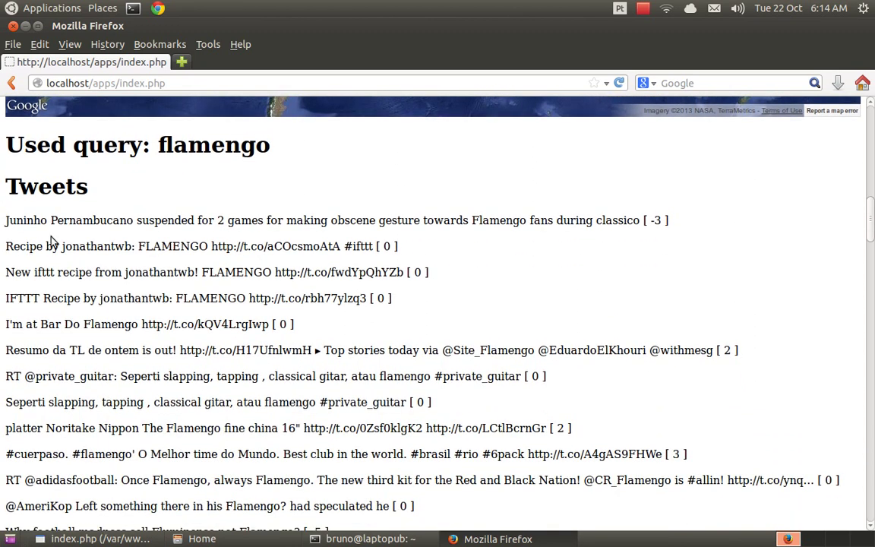
drag(82, 224, 323, 223)
click(425, 235)
scroll(796, 323, down, 2)
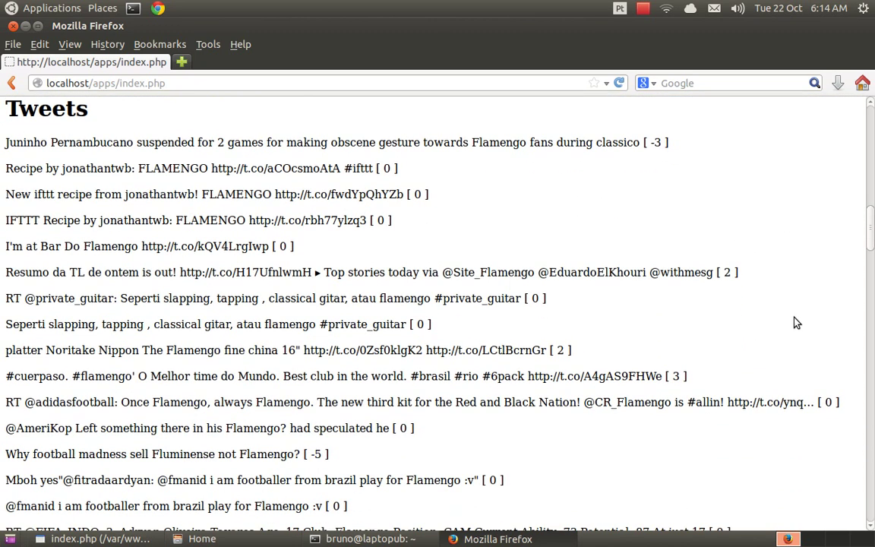